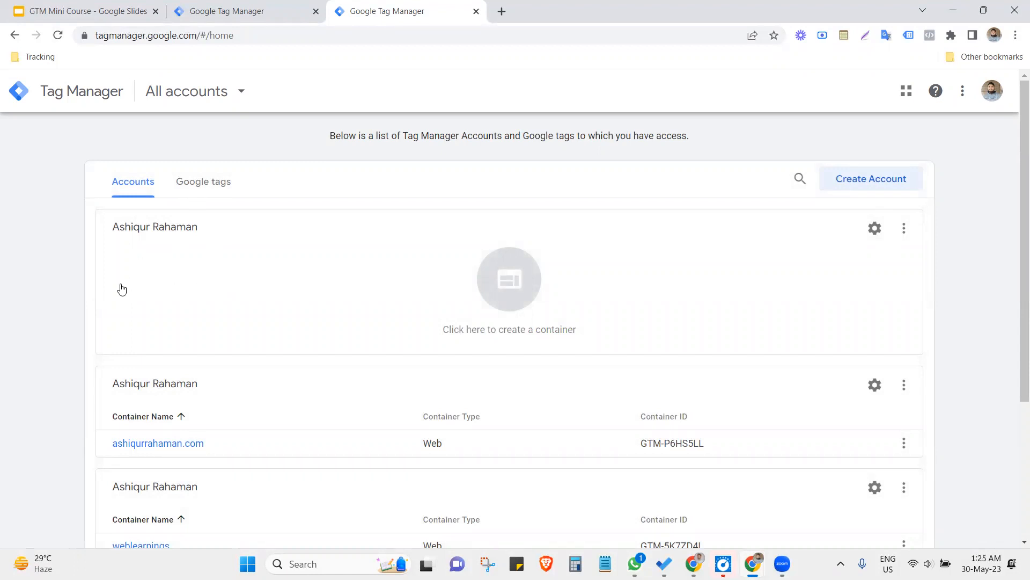
# - Start a new Tag Manager account named Web Learnings 1, leaving the country as United States
pyautogui.scroll(-1, 226, 386)
pyautogui.scroll(-2, 226, 387)
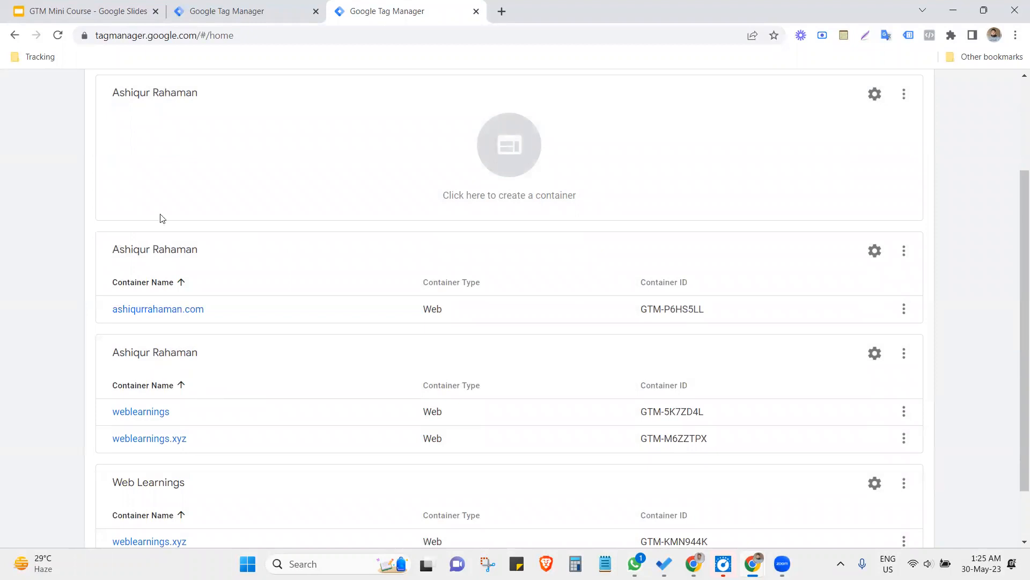
pyautogui.scroll(3, 554, 275)
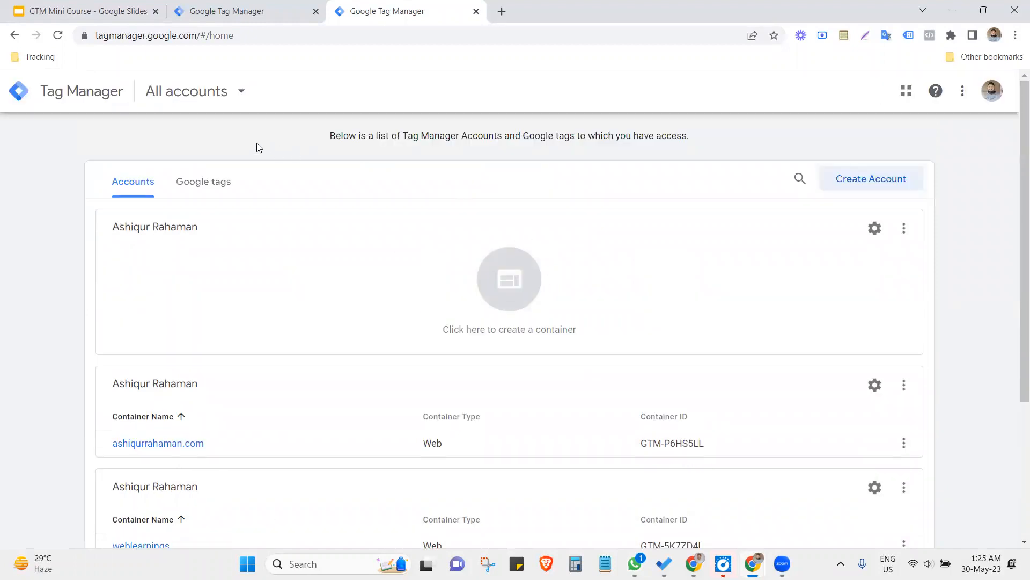
pyautogui.click(858, 177)
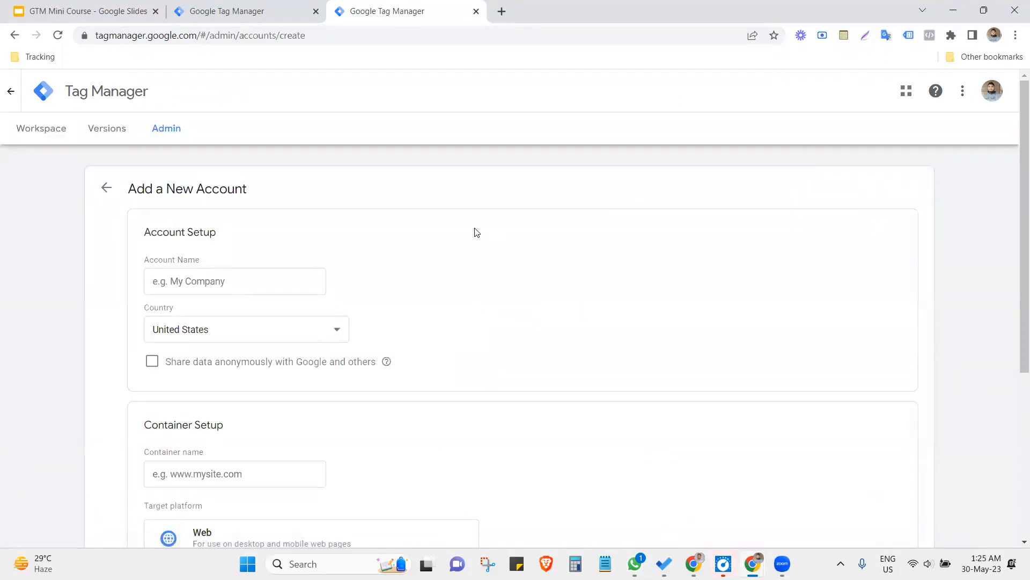
pyautogui.click(166, 274)
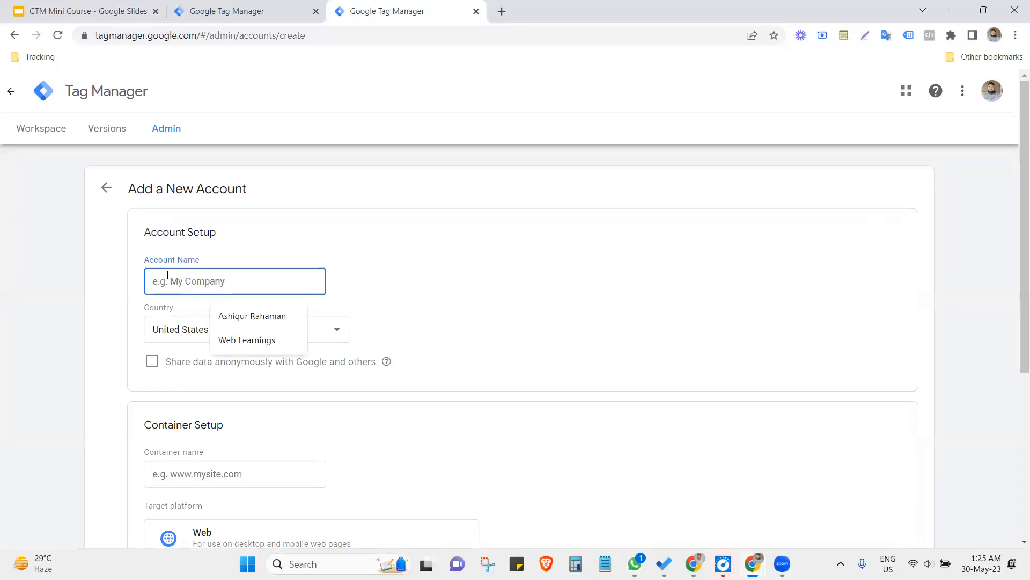
pyautogui.click(235, 340)
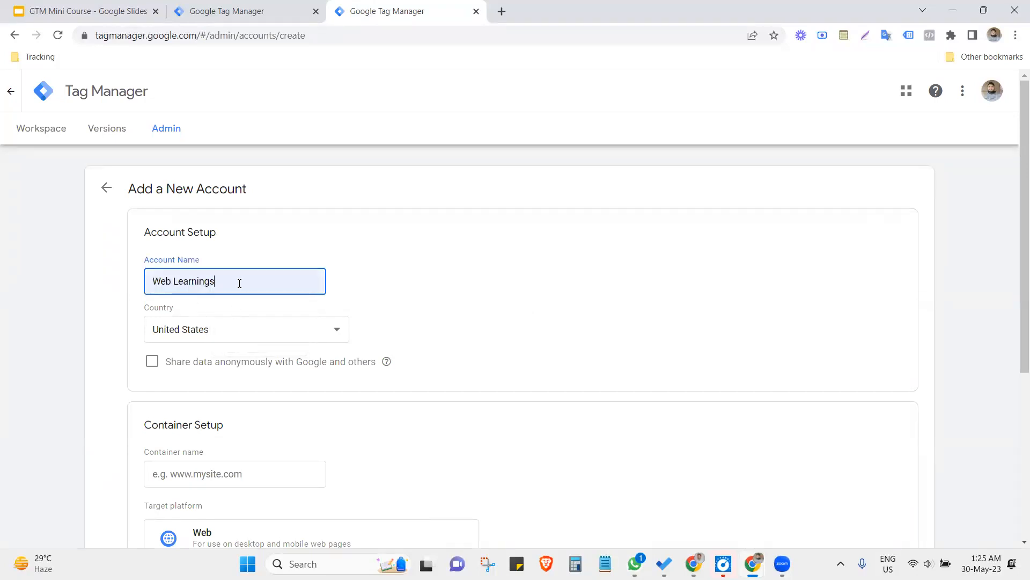
pyautogui.write('1')
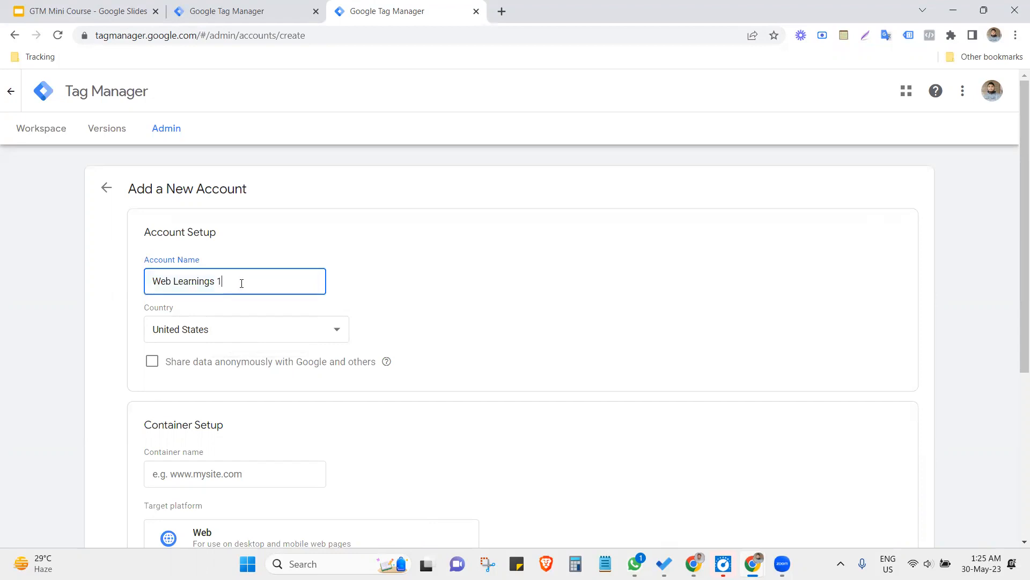
pyautogui.scroll(-2, 376, 295)
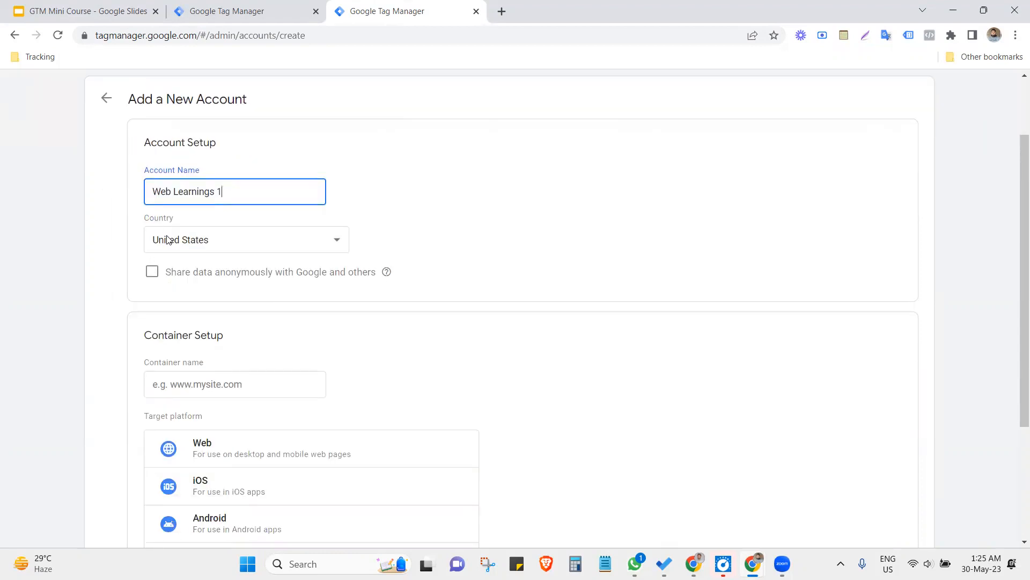
pyautogui.click(186, 241)
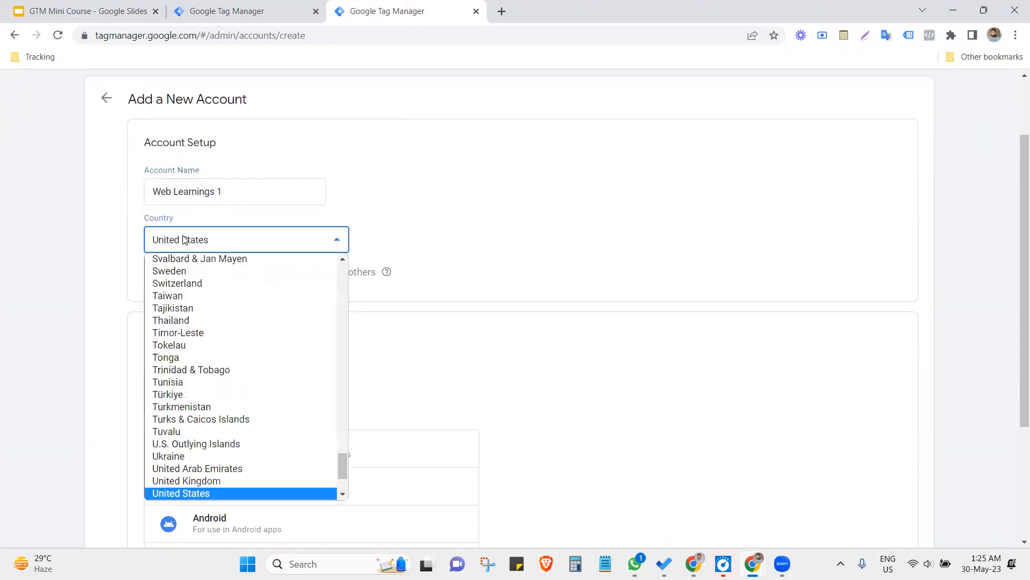
pyautogui.click(100, 203)
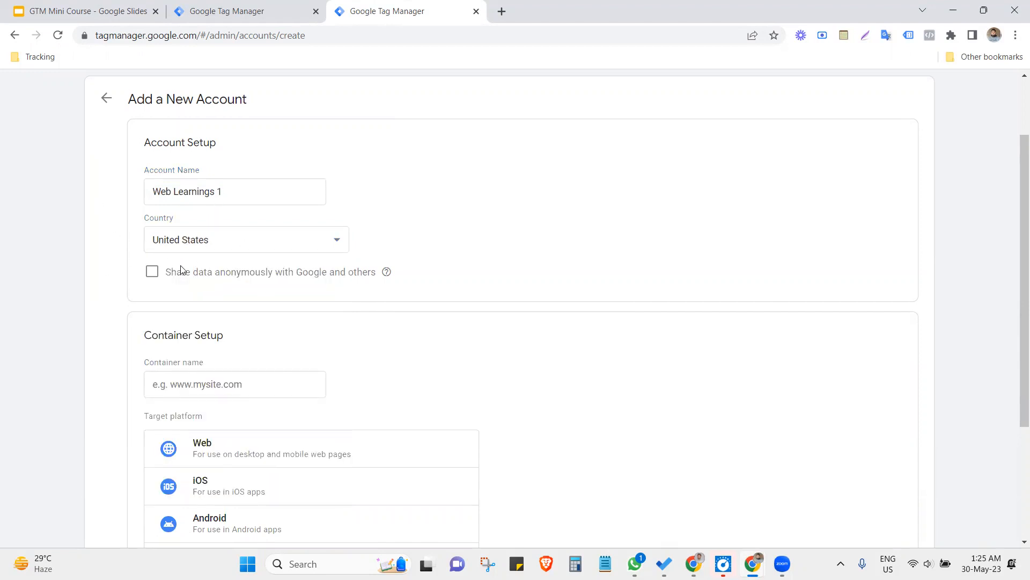
# - Name the new account's container weblearnings.xyz and choose Web as its target platform
pyautogui.scroll(-3, 297, 341)
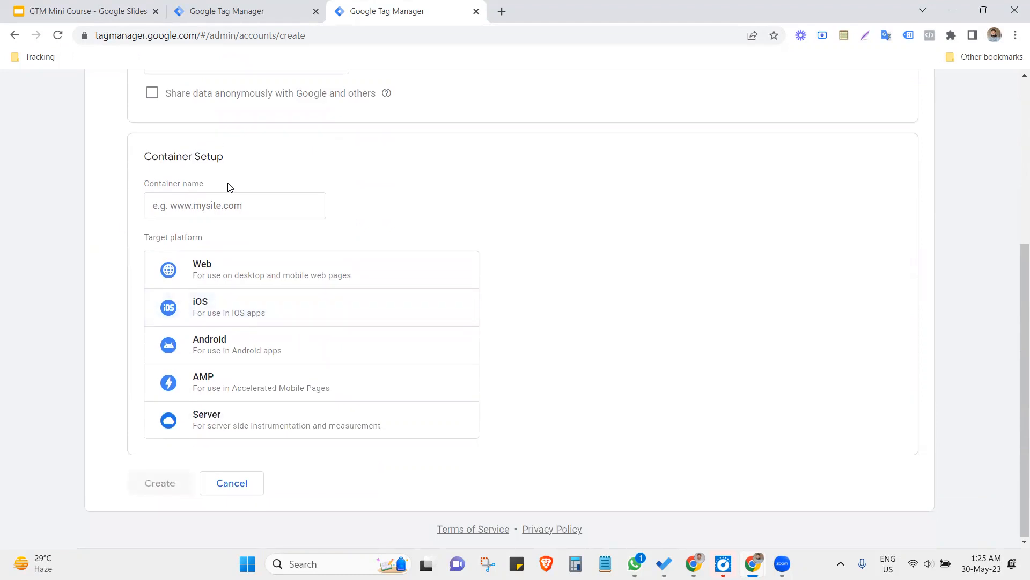
pyautogui.click(232, 206)
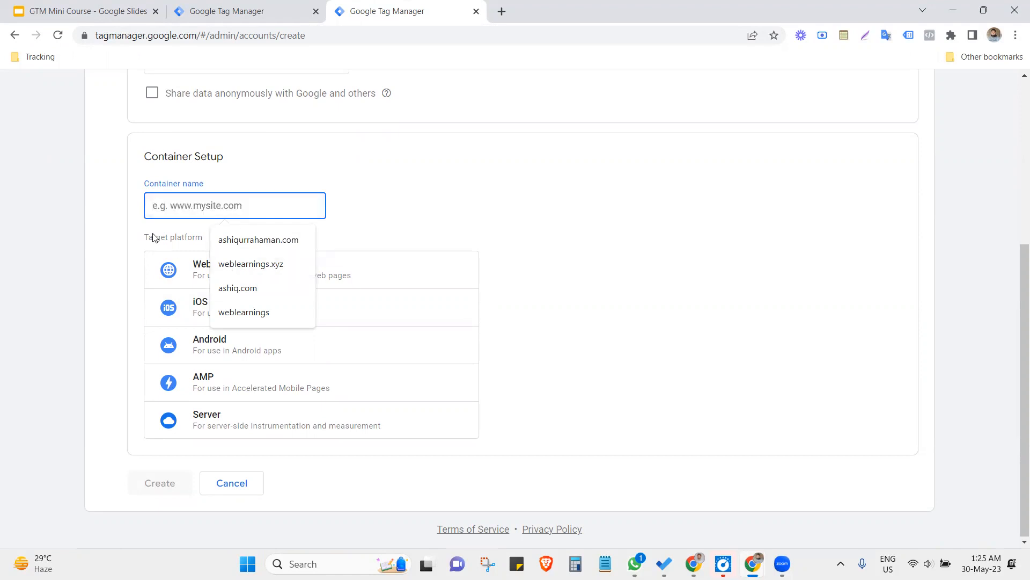
pyautogui.click(228, 264)
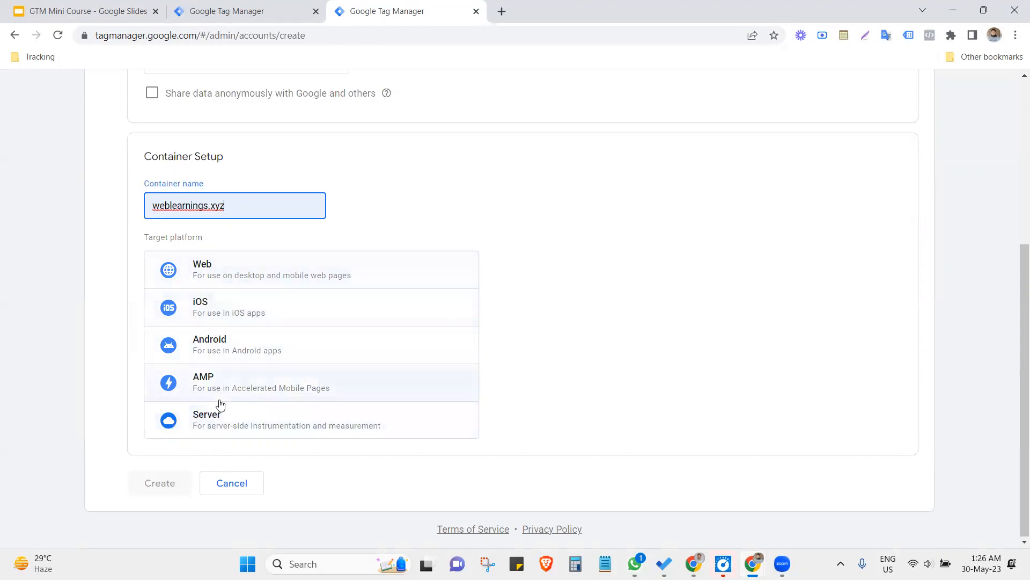
pyautogui.click(213, 277)
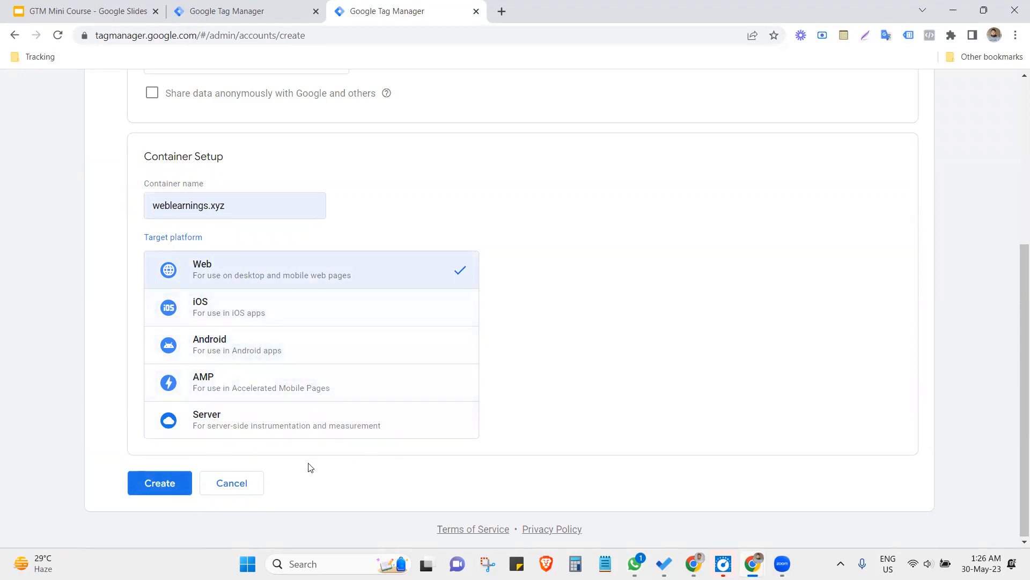
# - Submit the new account form and close the Terms of Service agreement without agreeing to it
pyautogui.click(149, 492)
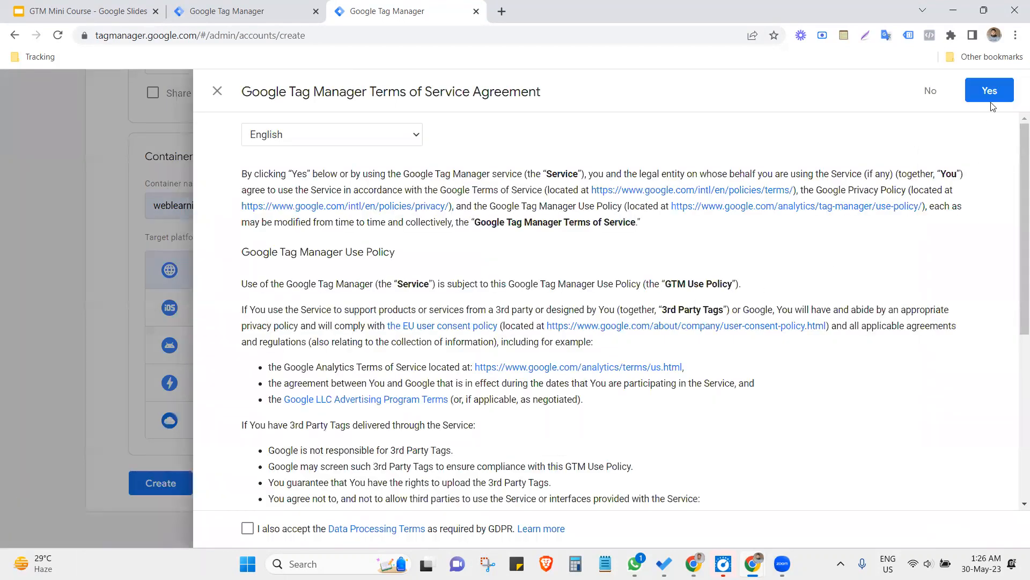
pyautogui.click(247, 529)
pyautogui.click(218, 92)
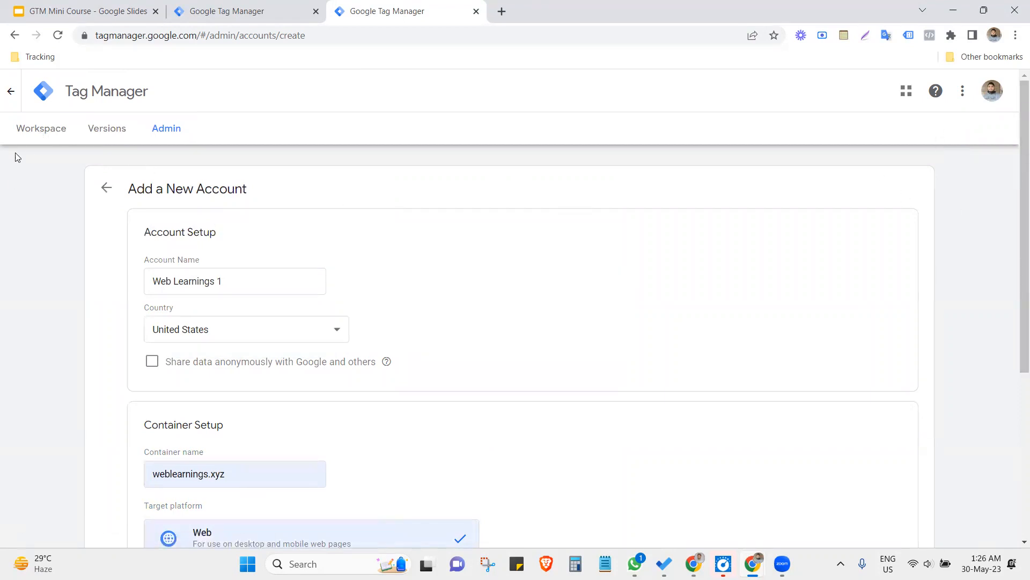
# - Leave the account form and open the existing weblearnings.xyz container under the Web Learnings account
pyautogui.click(17, 138)
pyautogui.scroll(-4, 296, 388)
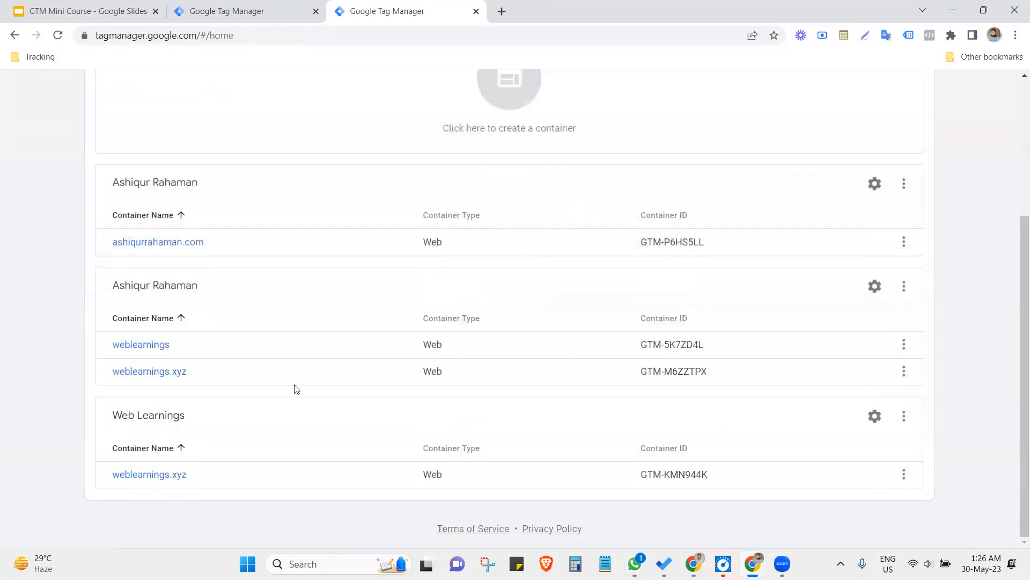
pyautogui.click(157, 475)
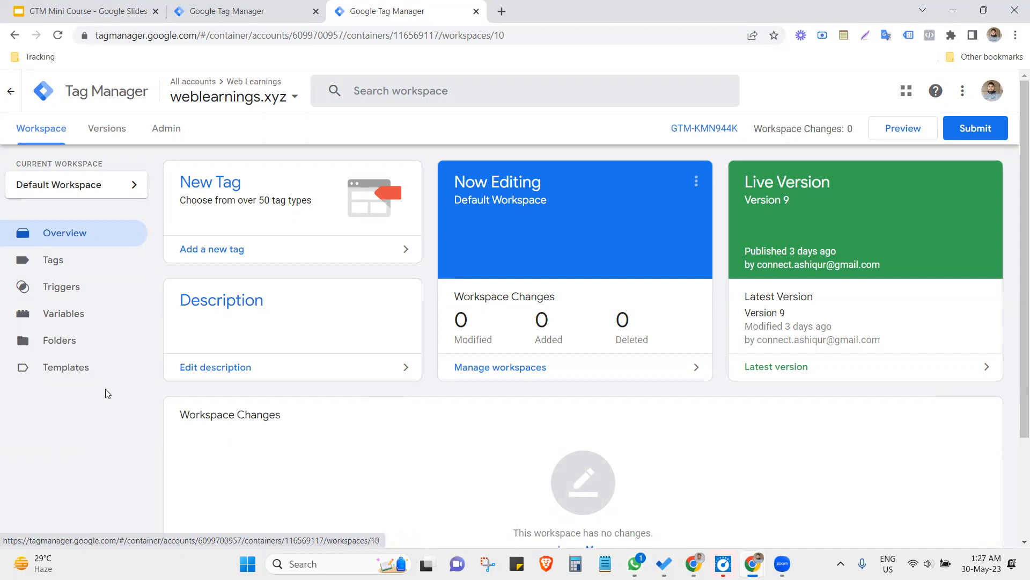
# - Review the container's built-in and user-defined variables and open its list of triggers
pyautogui.click(74, 317)
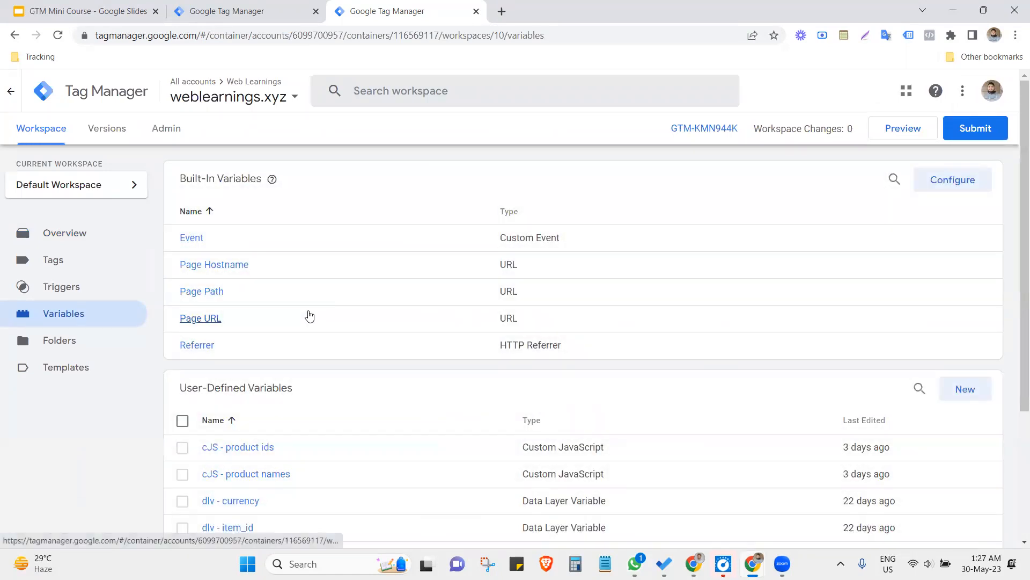
pyautogui.scroll(-2, 276, 433)
pyautogui.scroll(2, 304, 375)
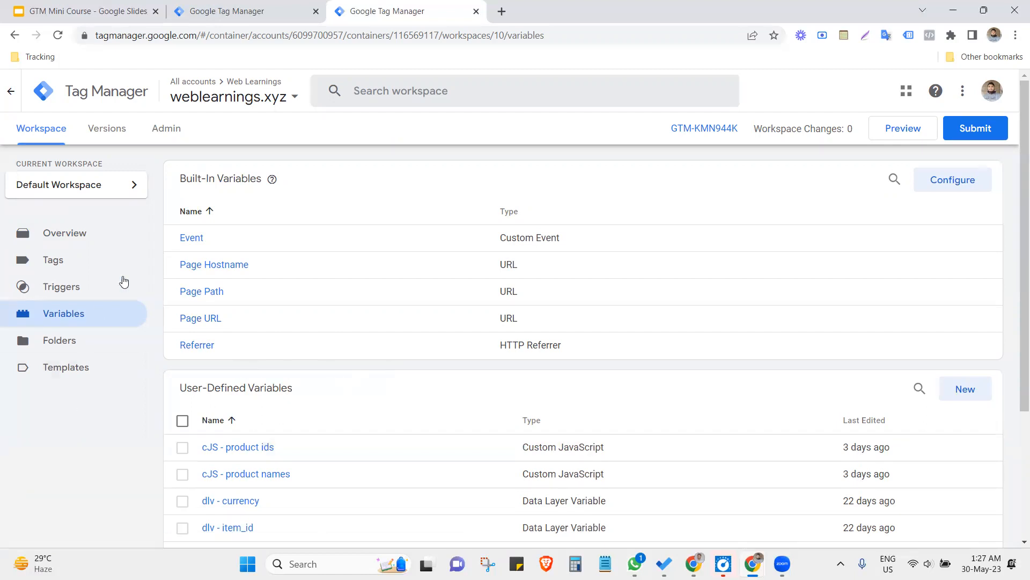
pyautogui.click(74, 291)
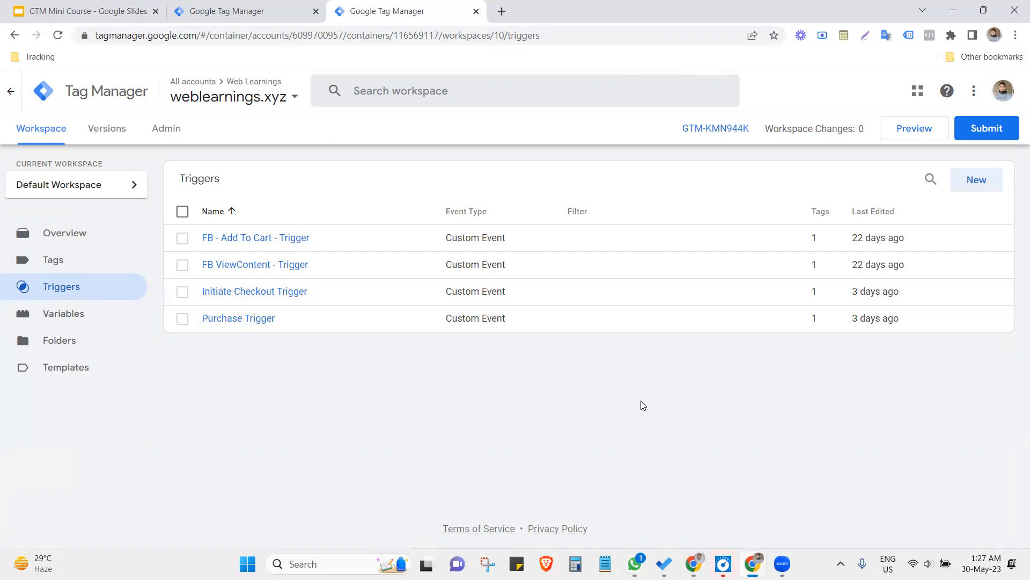
# - Open the weblearnings.xyz store in a new browser tab and go to the DNK Blue Shoes product page
pyautogui.click(501, 13)
pyautogui.write('web')
pyautogui.press('Return')
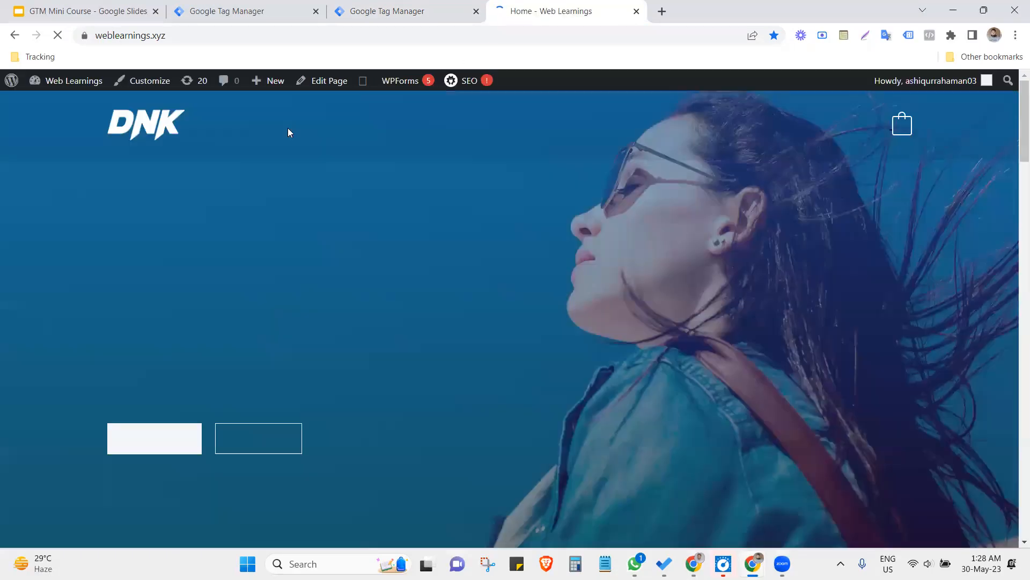
pyautogui.scroll(-15, 339, 261)
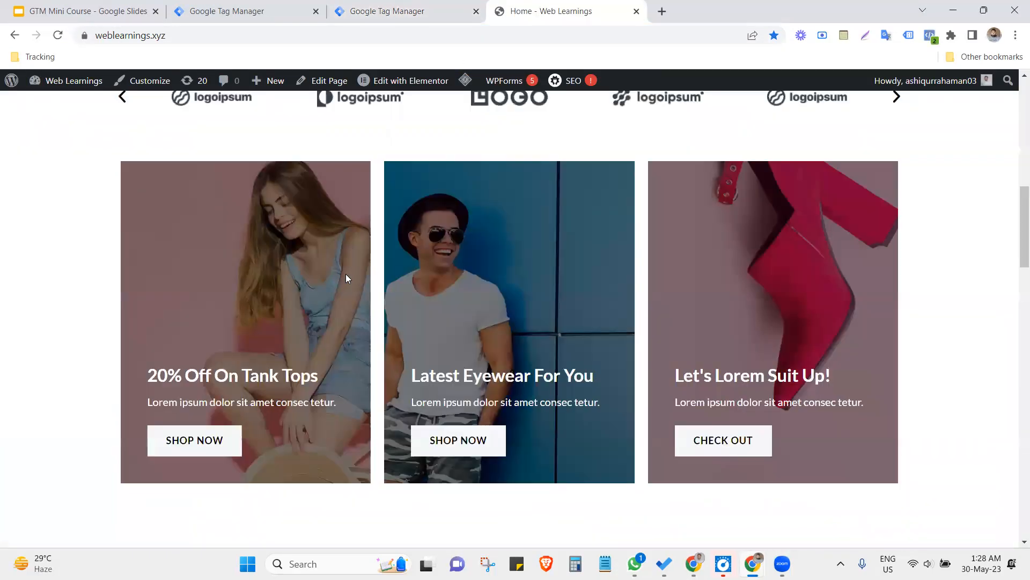
pyautogui.click(305, 202)
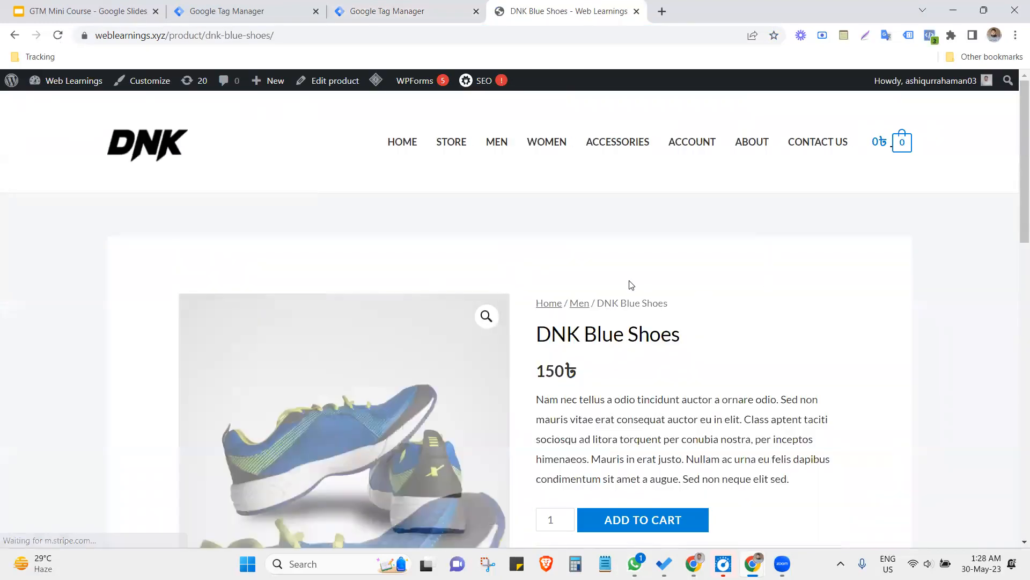
# - Check the container's triggers list, and add one pair of DNK Blue Shoes to the store's cart
pyautogui.click(390, 5)
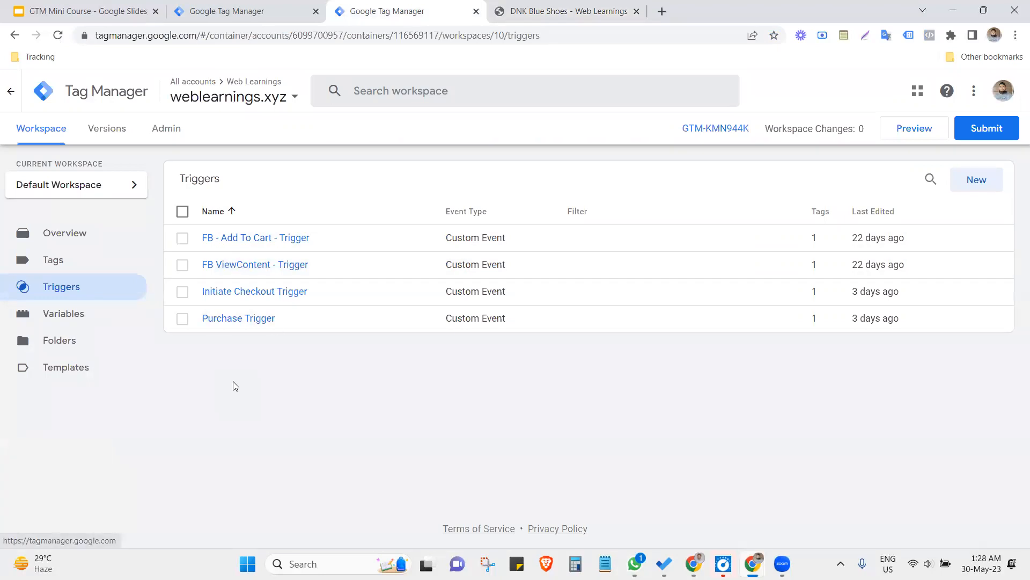
pyautogui.click(583, 7)
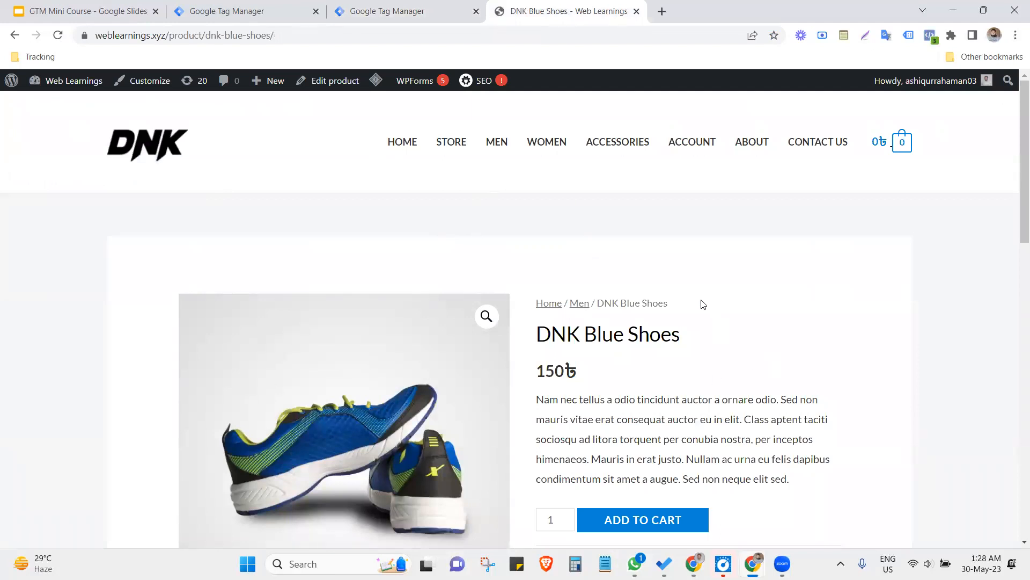
pyautogui.scroll(-2, 703, 303)
pyautogui.click(647, 431)
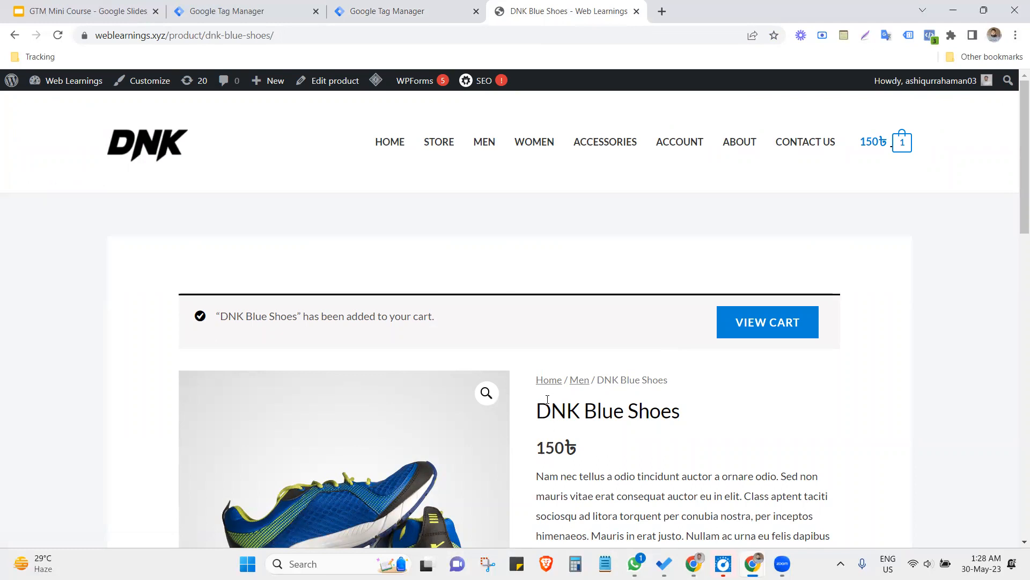
# - Compare the DNK Blue Shoes product page with the triggers defined in the container
pyautogui.scroll(-3, 698, 383)
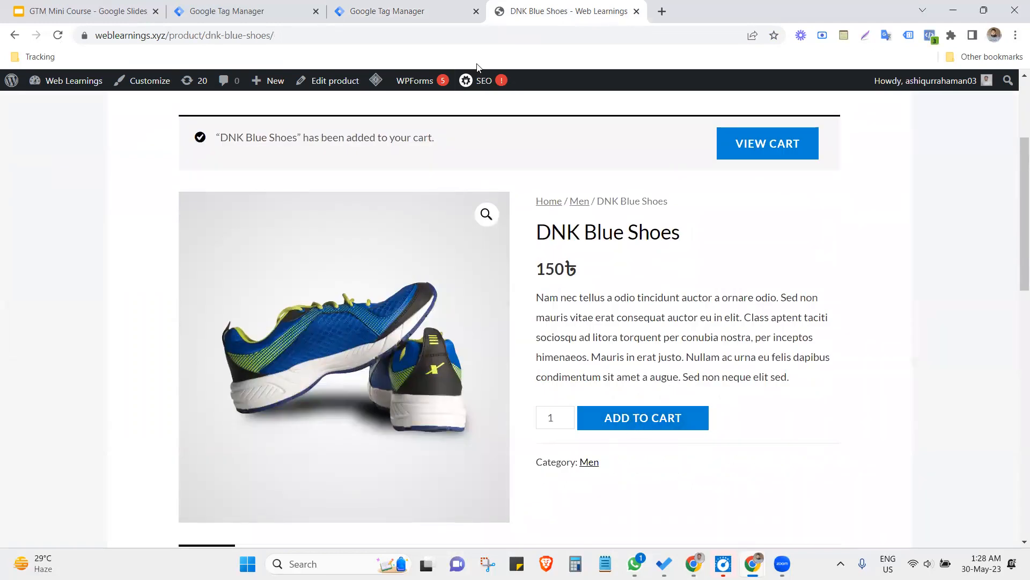
pyautogui.click(412, 6)
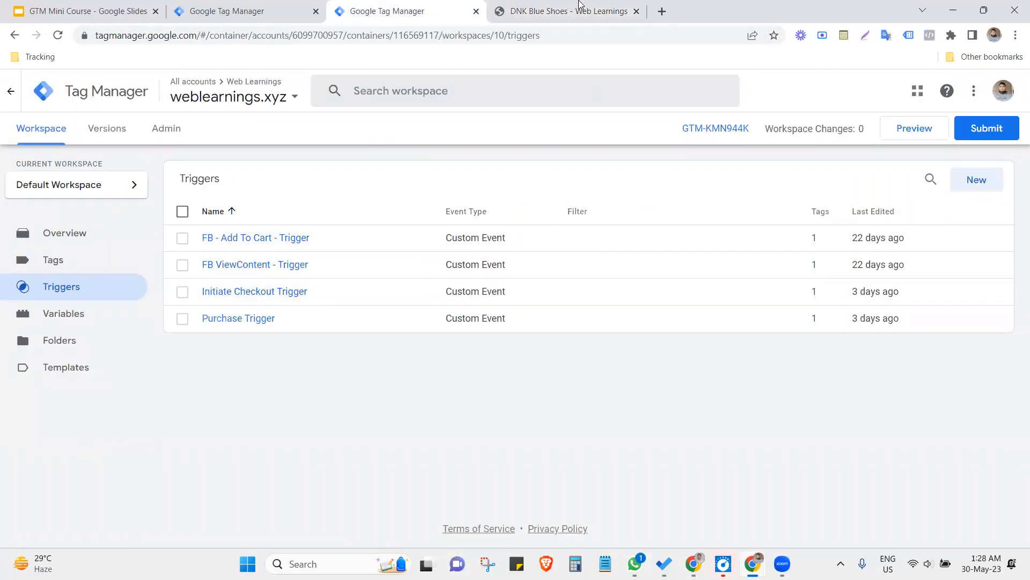
pyautogui.click(581, 8)
pyautogui.click(401, 6)
pyautogui.click(585, 6)
pyautogui.click(360, 6)
pyautogui.click(541, 6)
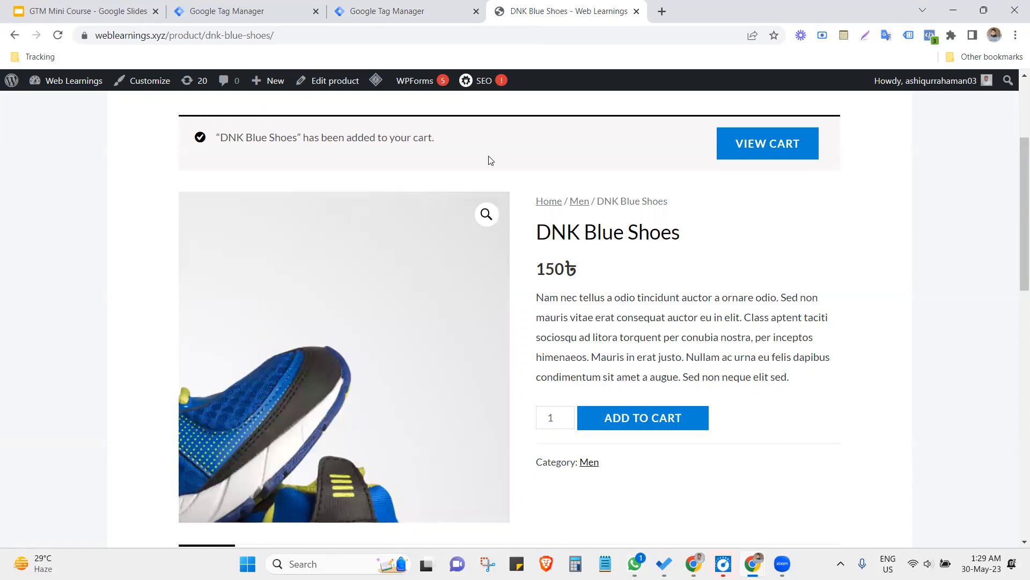
# - Open the container's tags list and compare its firing triggers with the actions on the product page
pyautogui.click(378, 10)
pyautogui.click(100, 264)
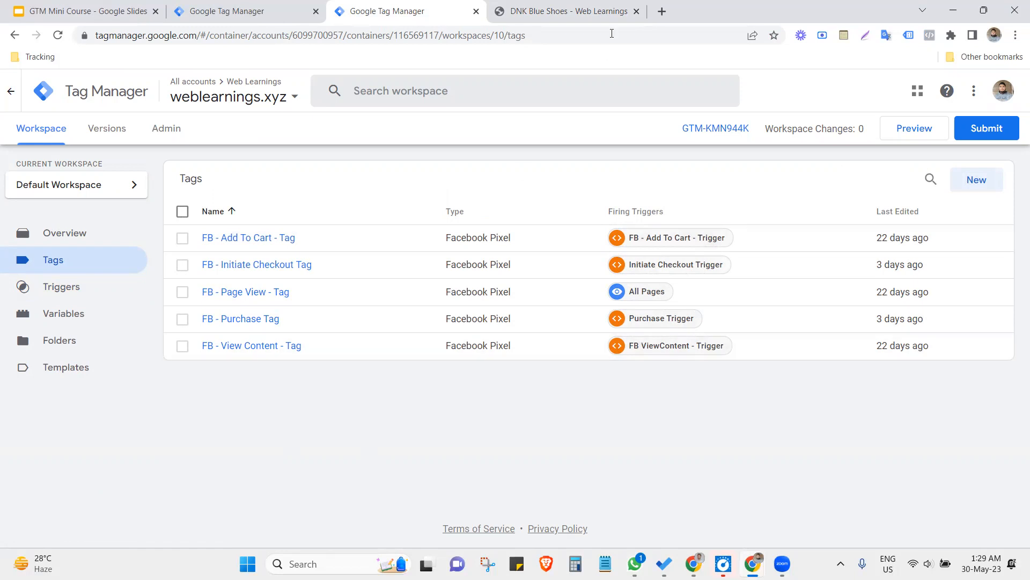
pyautogui.click(589, 8)
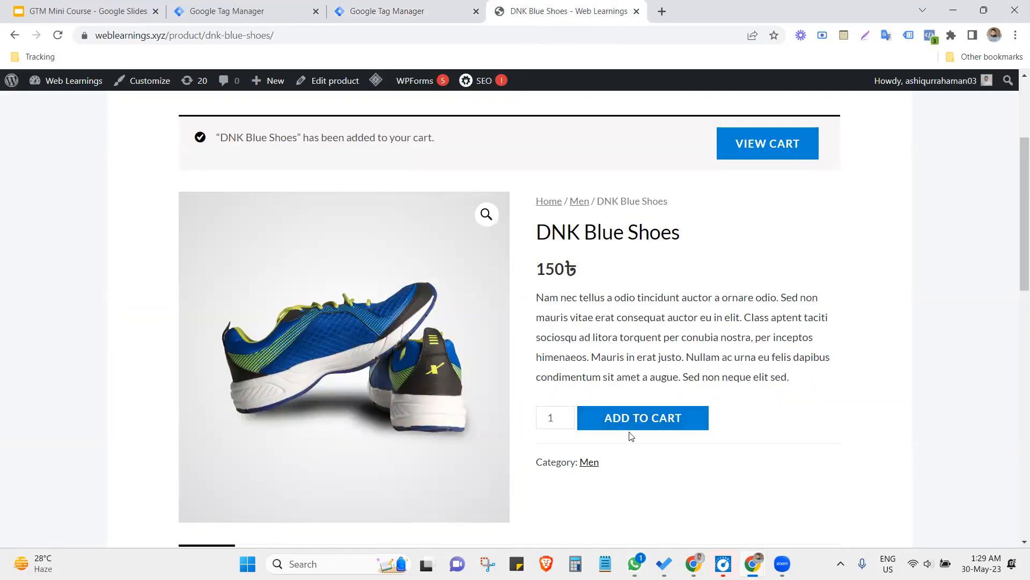
pyautogui.click(408, 10)
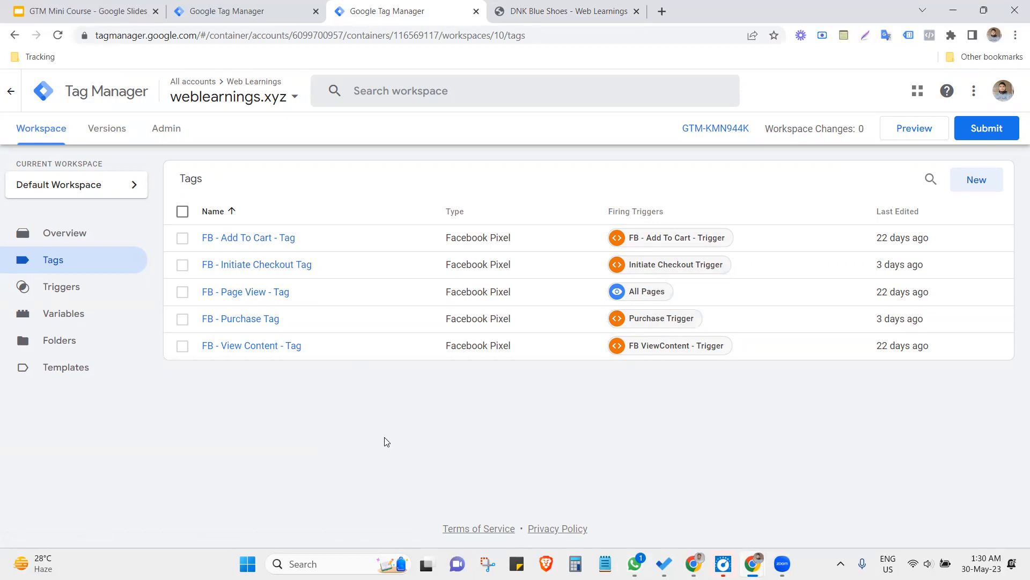
# - Proceed through the store's cart to the checkout page and return to the container's tags list
pyautogui.click(561, 8)
pyautogui.click(751, 159)
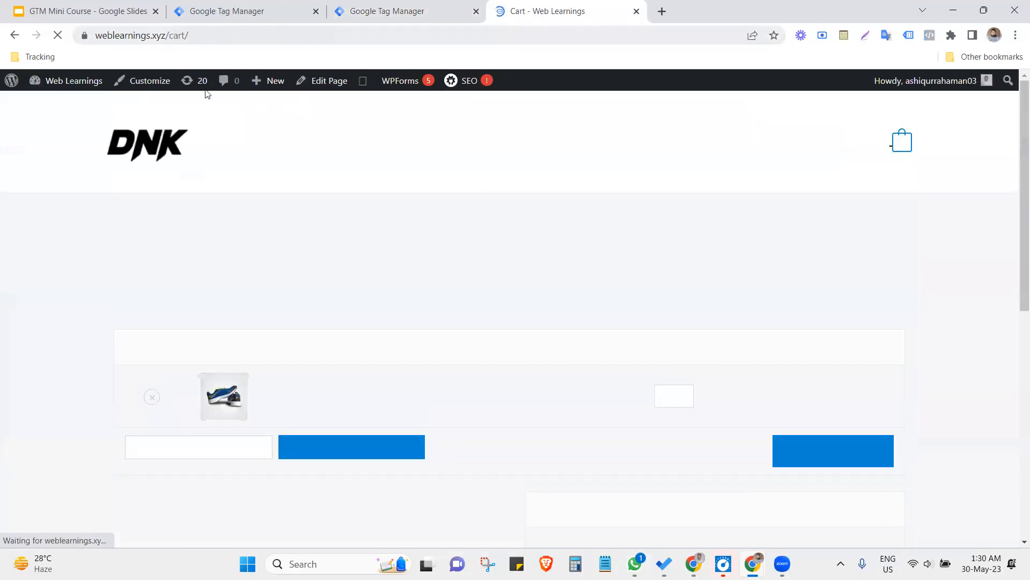
pyautogui.scroll(-4, 499, 319)
pyautogui.click(556, 425)
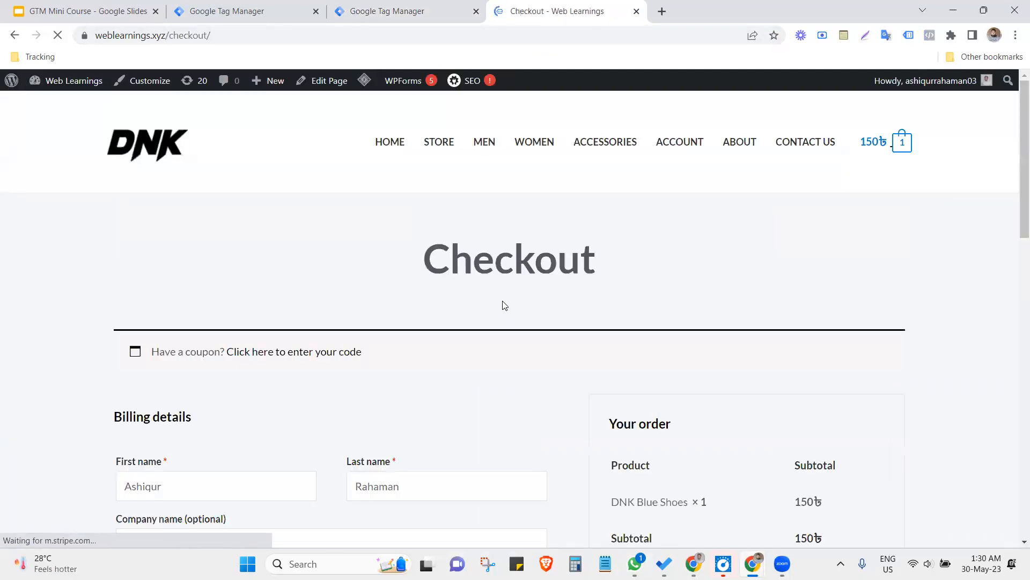
pyautogui.click(409, 7)
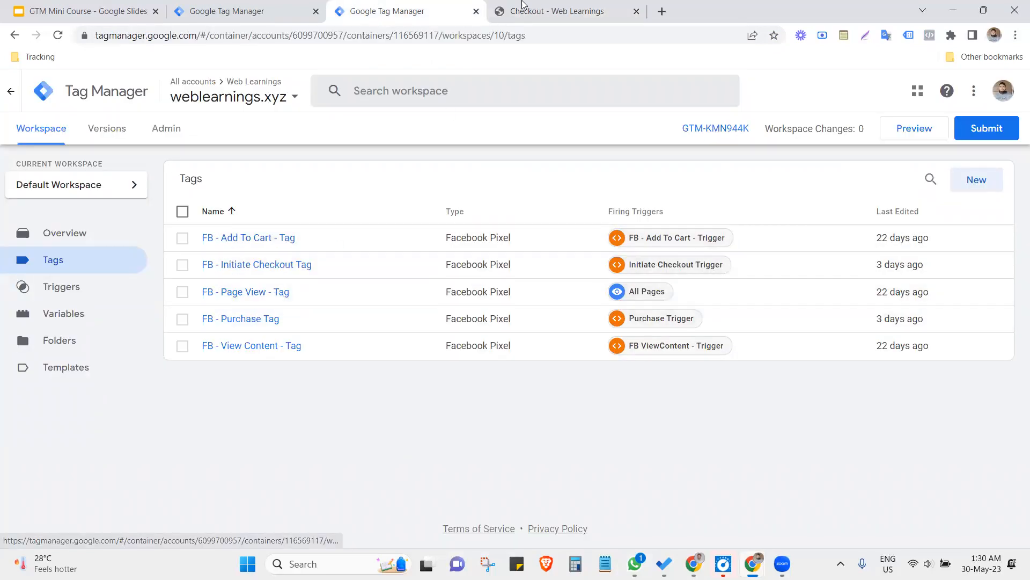
# - Review the store's checkout page, and copy the container ID from the weblearnings.xyz container workspace
pyautogui.click(531, 6)
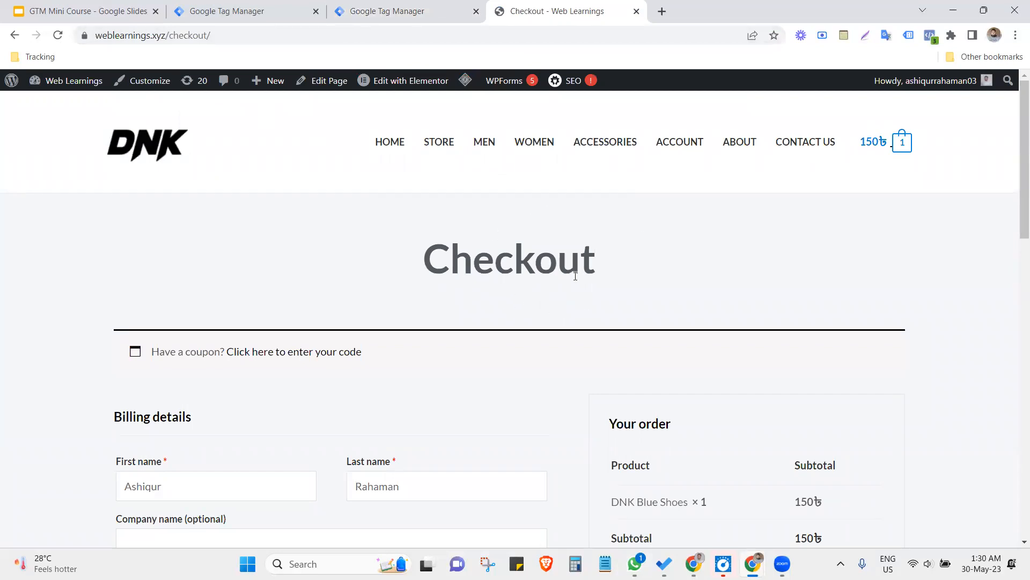
pyautogui.click(418, 8)
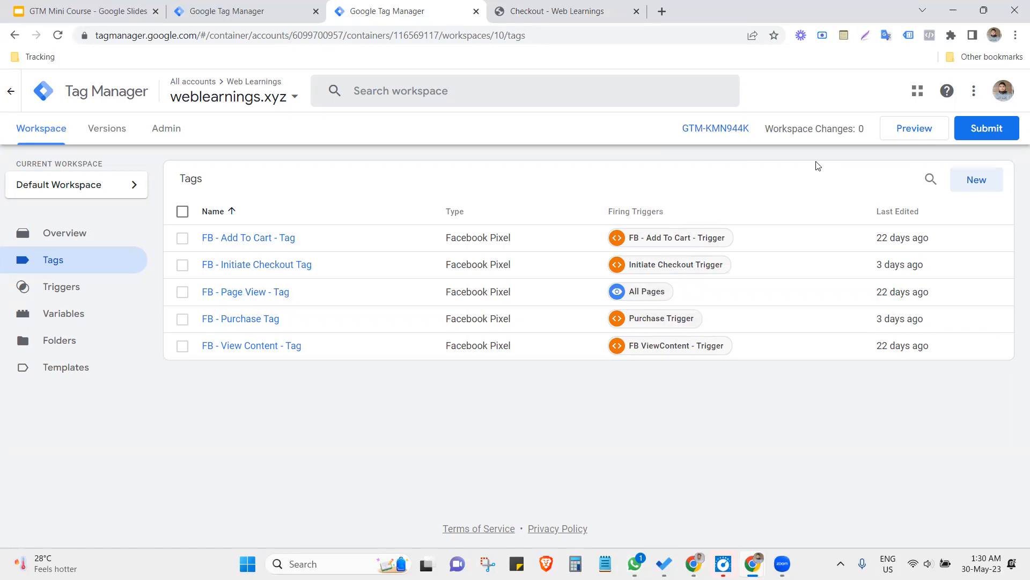
pyautogui.moveTo(751, 132); pyautogui.dragTo(678, 135)
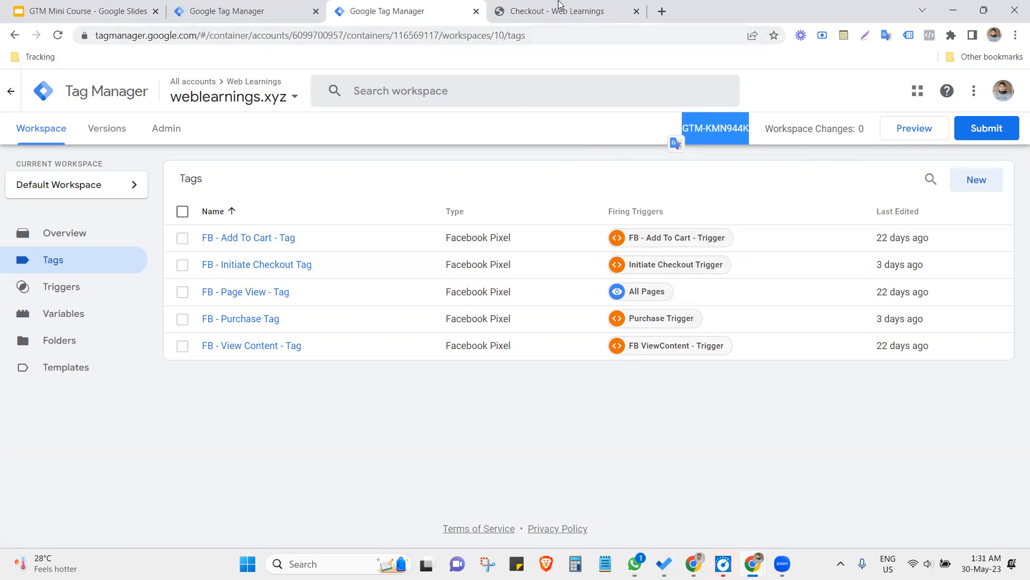
pyautogui.moveTo(558, 4)
pyautogui.rightClick(711, 121)
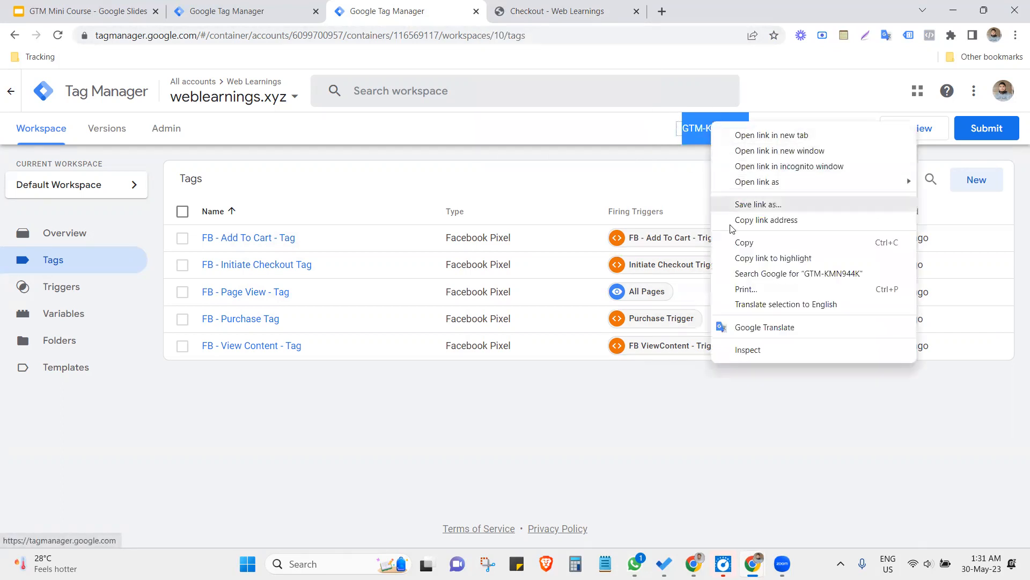
pyautogui.click(731, 242)
# - Open the WordPress admin dashboard at weblearnings.xyz/wp-admin in a new browser tab
pyautogui.click(661, 11)
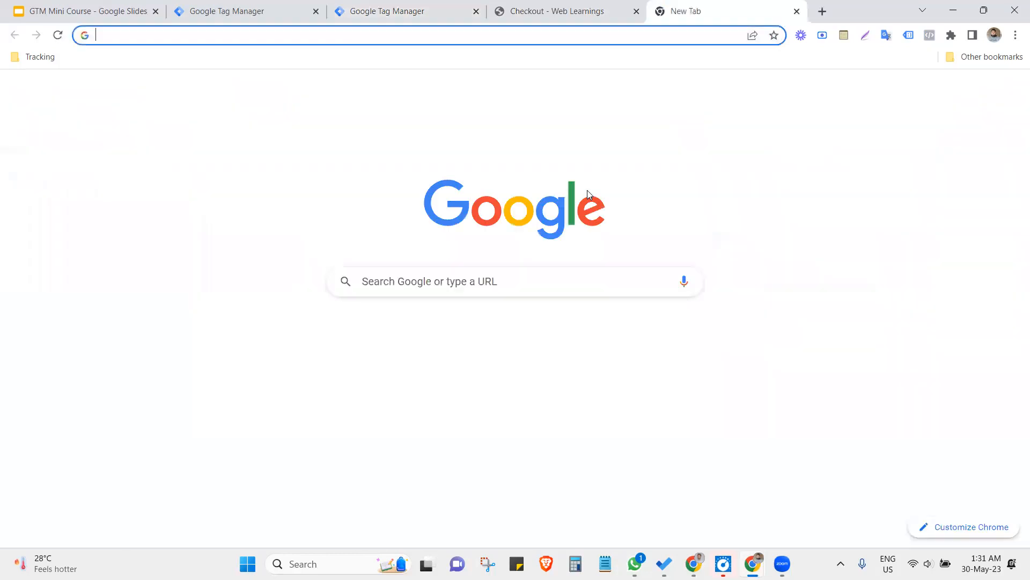
pyautogui.write('web')
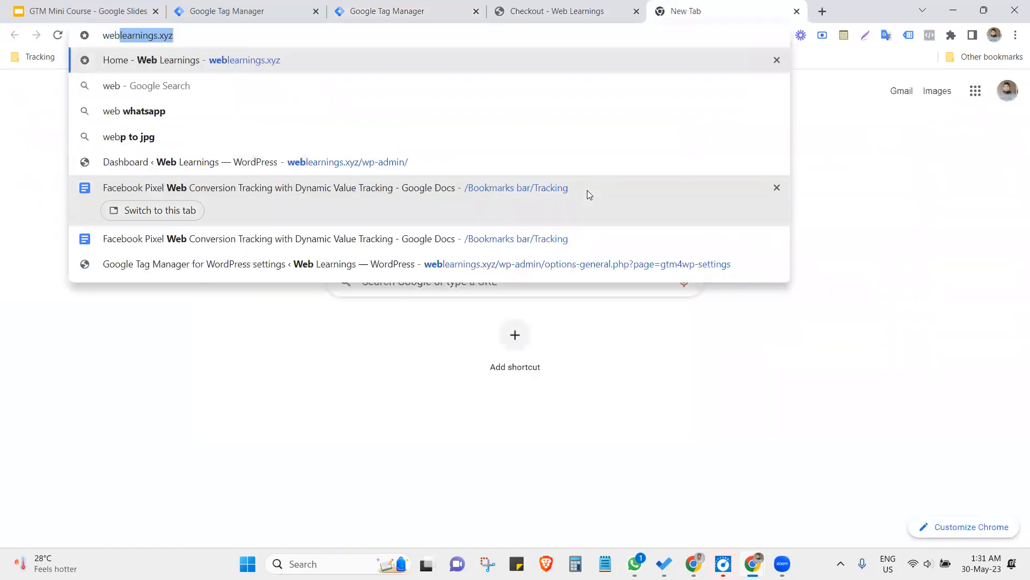
pyautogui.press('Right')
pyautogui.write('/wp')
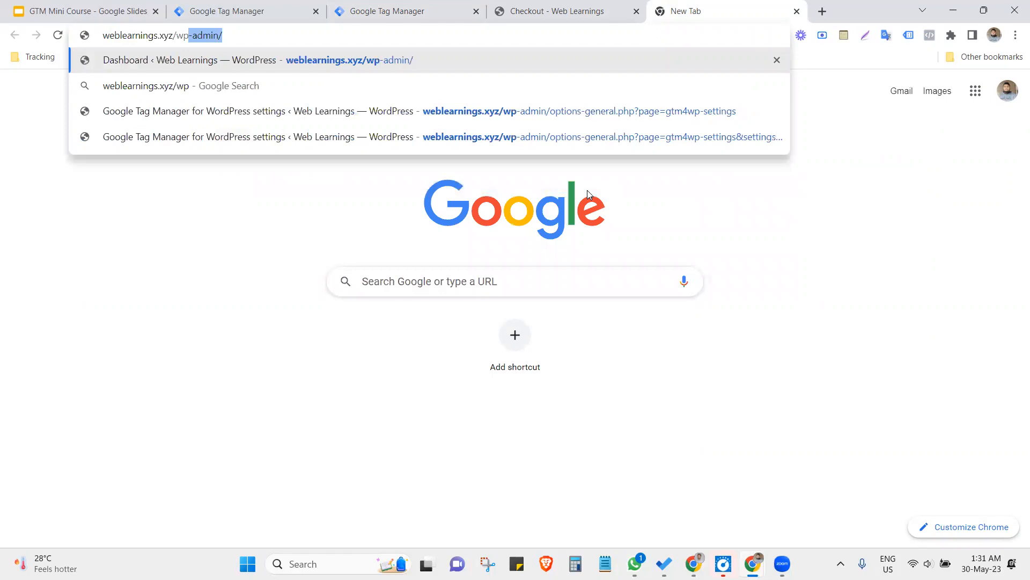
pyautogui.press('Return')
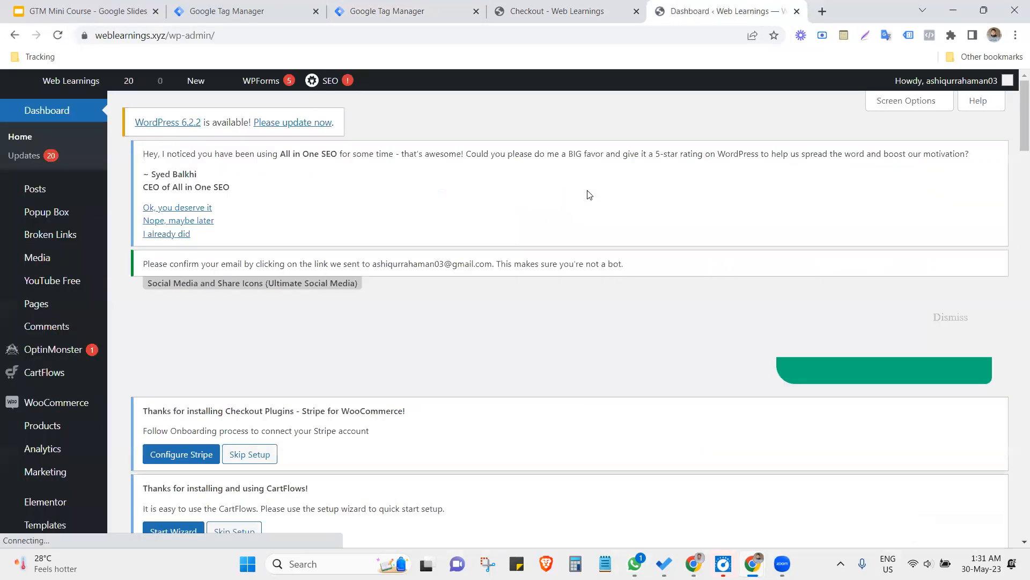
# - Open the WordPress page for adding new plugins and go to its plugin search
pyautogui.scroll(-2, 549, 282)
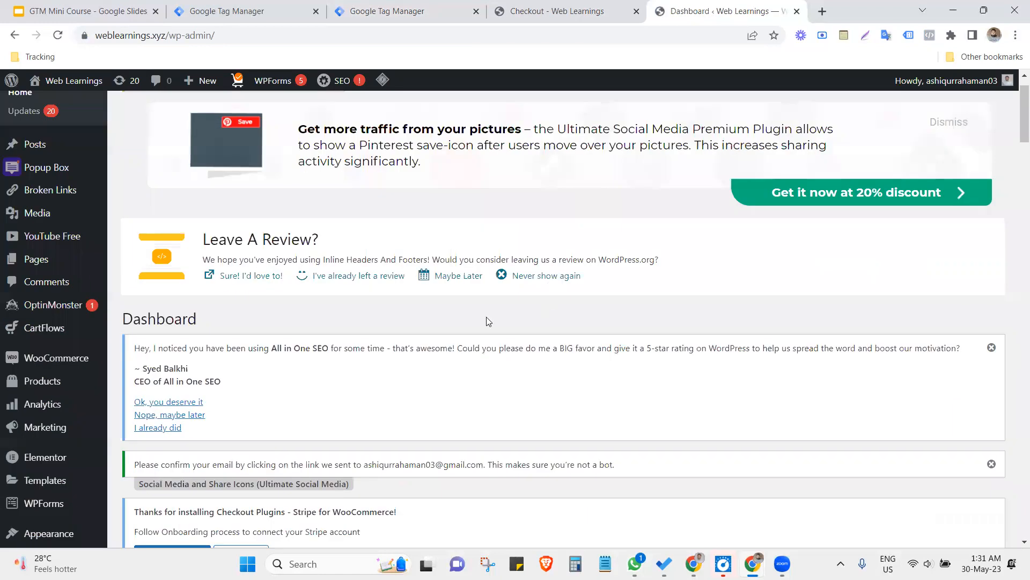
pyautogui.moveTo(64, 473)
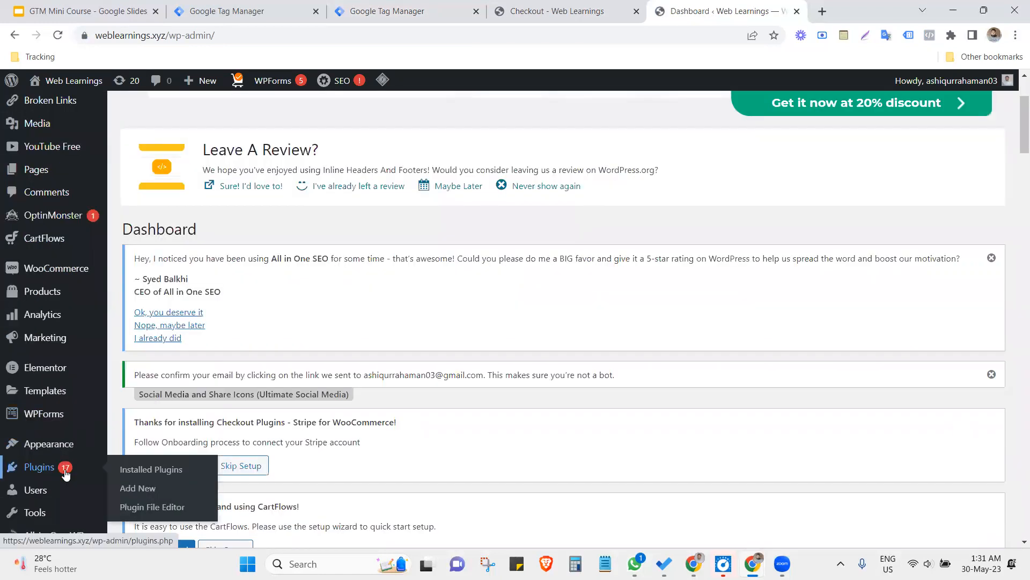
pyautogui.click(126, 490)
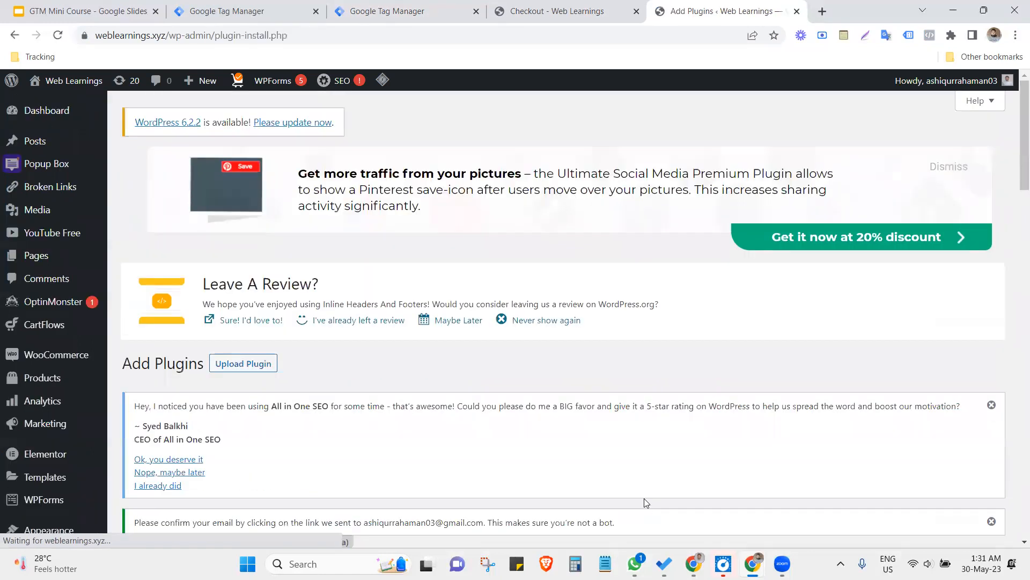
pyautogui.scroll(-3, 647, 498)
pyautogui.scroll(-7, 725, 475)
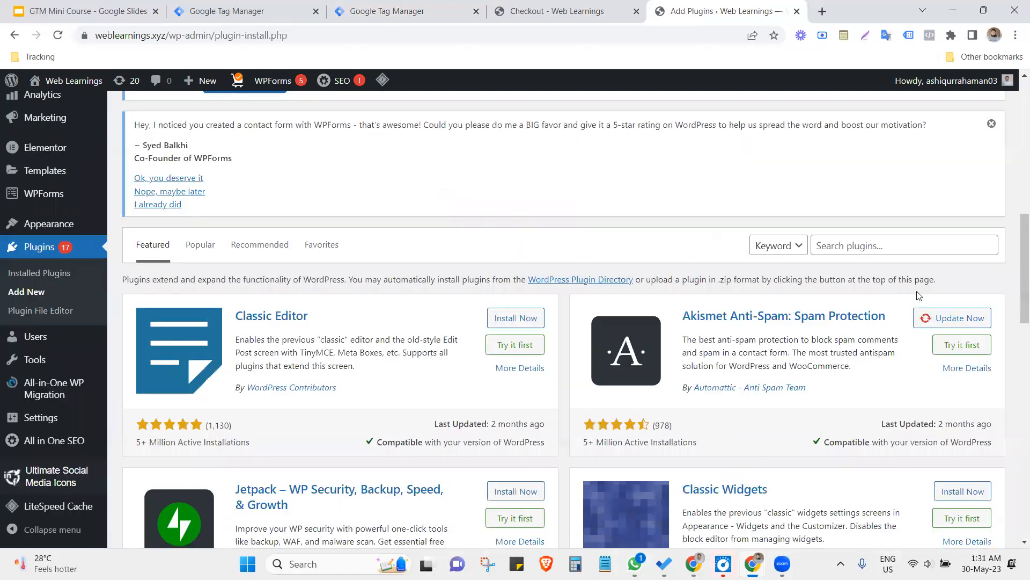
# - Search the WordPress plugin directory for GTM4Wp and look through the results
pyautogui.click(860, 246)
pyautogui.write('GTM4')
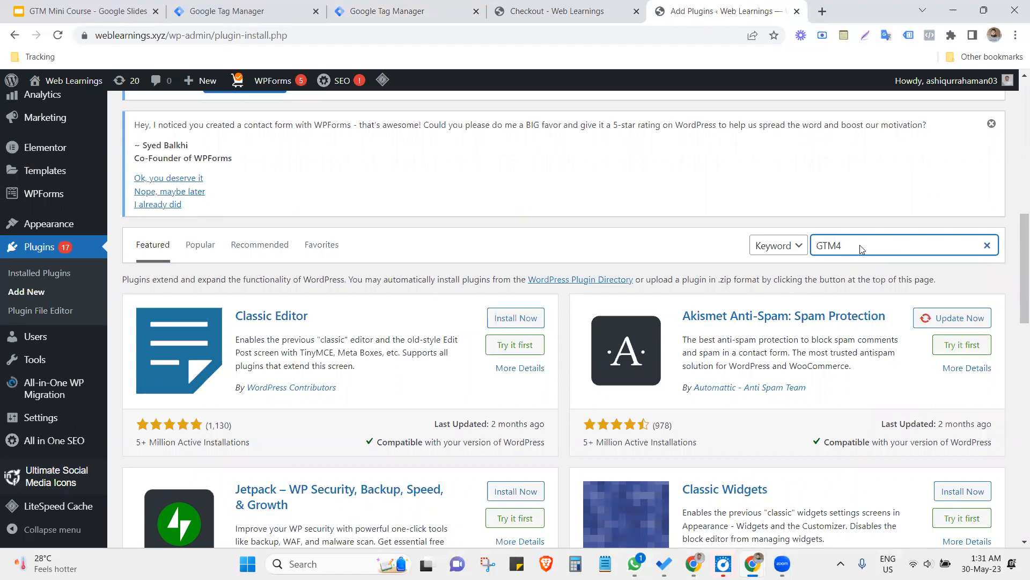
pyautogui.write('WO')
pyautogui.press('BackSpace')
pyautogui.write('p')
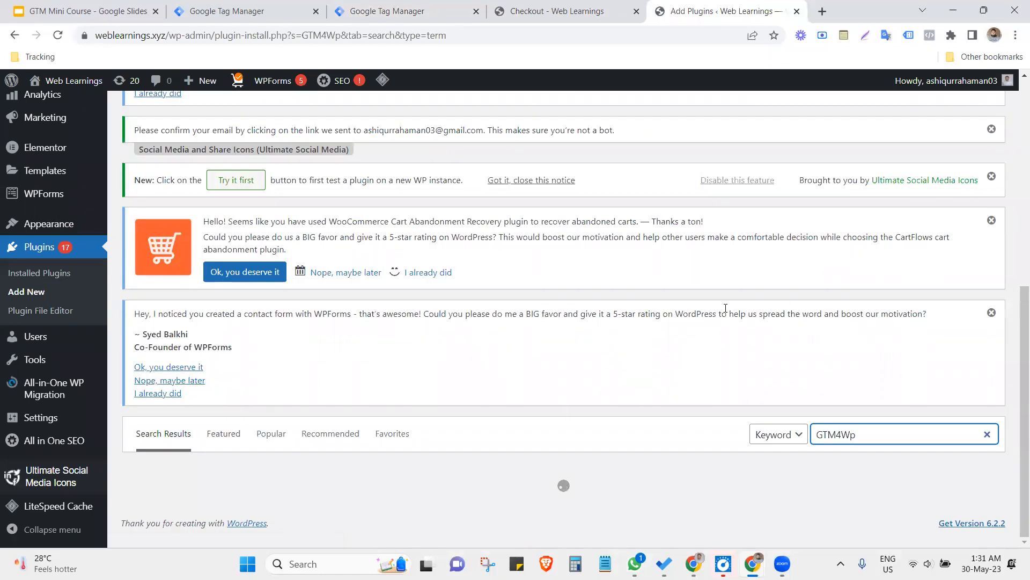
pyautogui.scroll(-3, 725, 308)
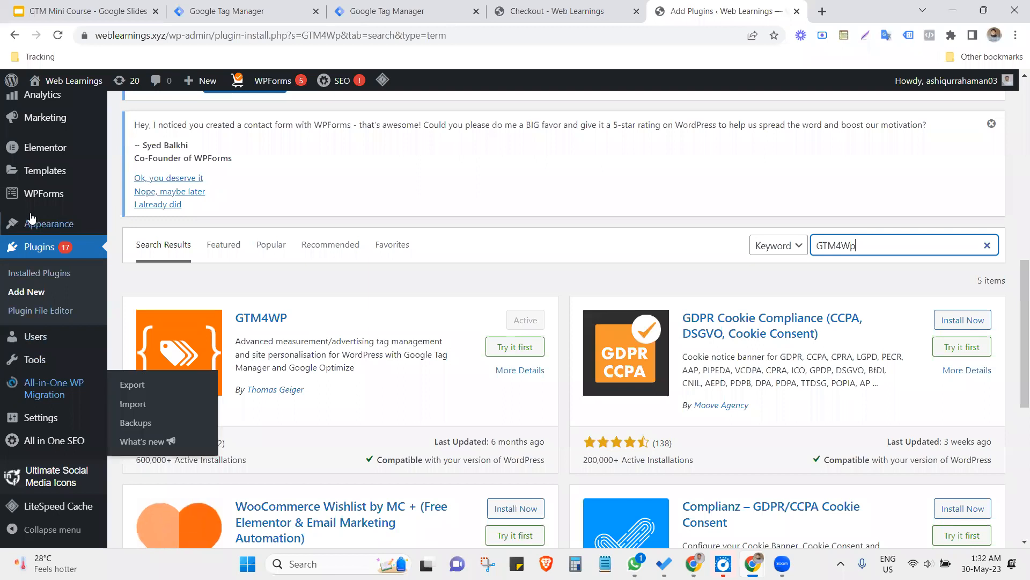
# - Open the Google Tag Manager settings page of the GTM4WP plugin in the WordPress admin
pyautogui.scroll(2, 68, 223)
pyautogui.scroll(-4, 69, 310)
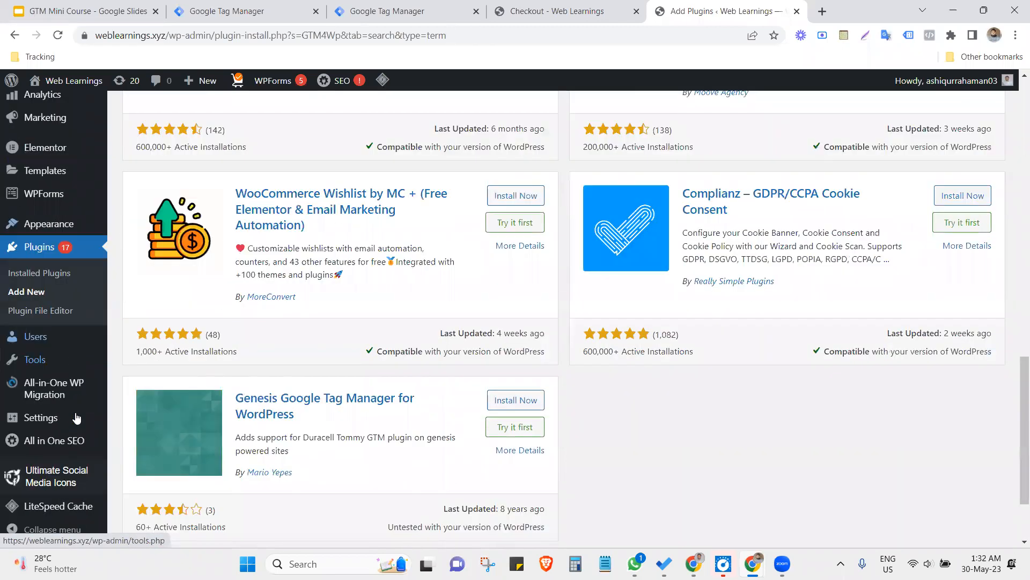
pyautogui.moveTo(34, 421)
pyautogui.scroll(-1, 146, 445)
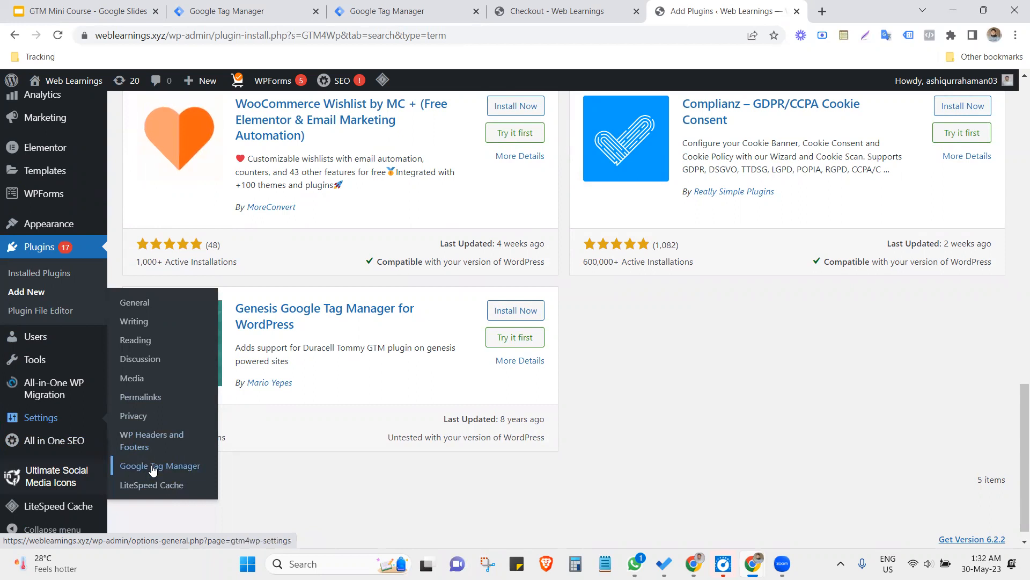
pyautogui.click(145, 467)
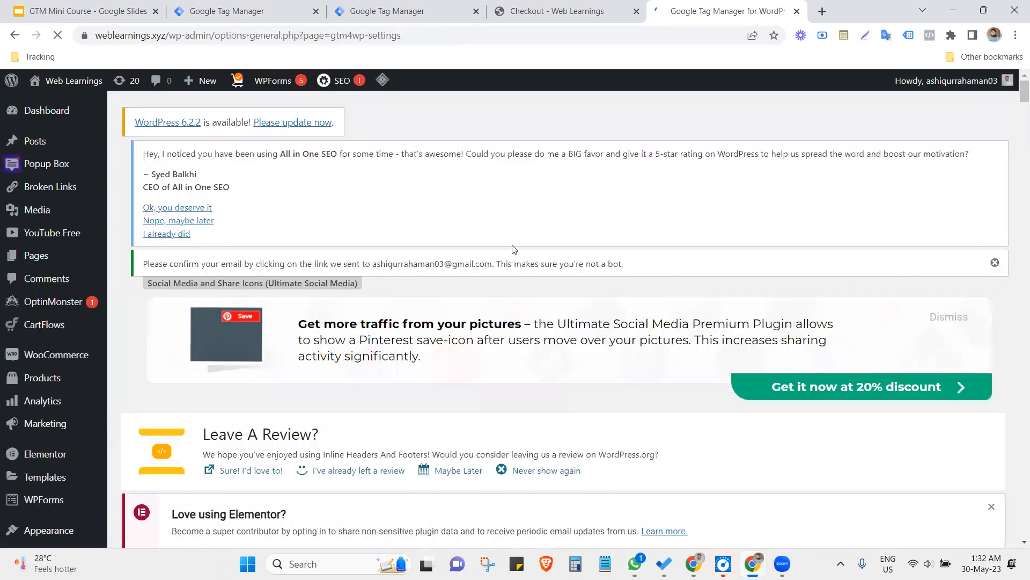
# - Examine the container's Install Google Tag Manager code snippets for the head and body, and close them
pyautogui.click(539, 5)
pyautogui.click(387, 11)
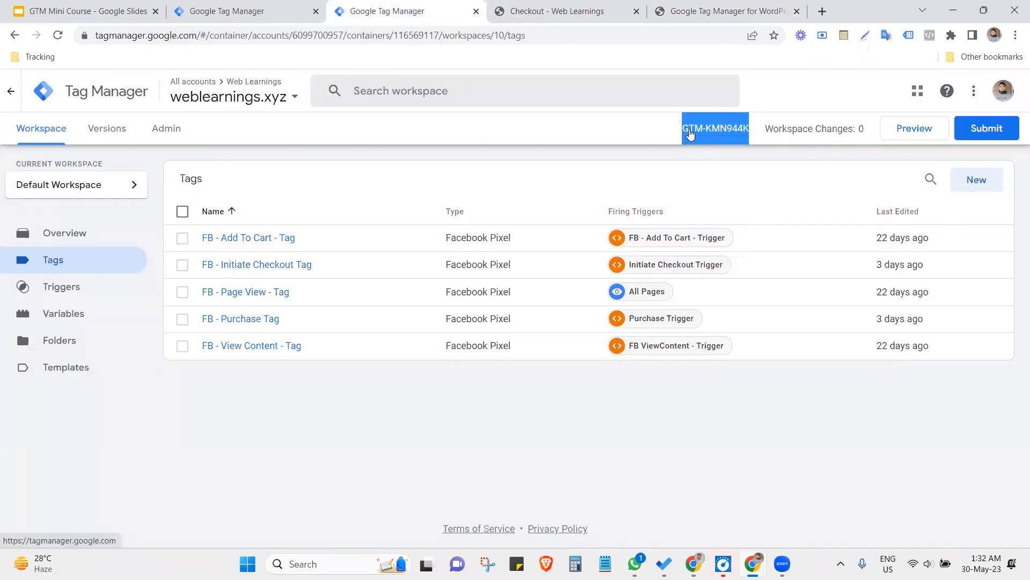
pyautogui.click(643, 161)
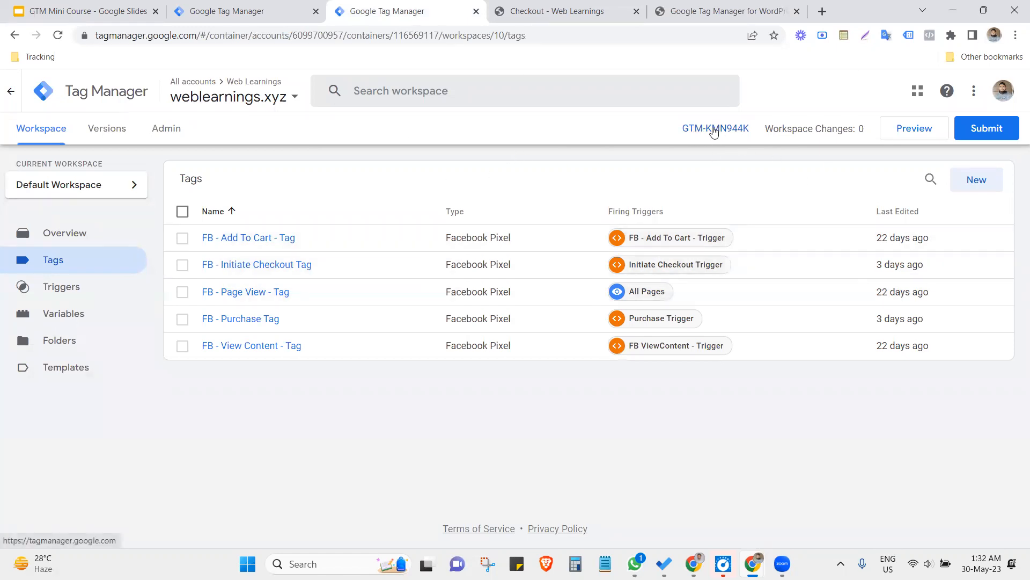
pyautogui.click(714, 129)
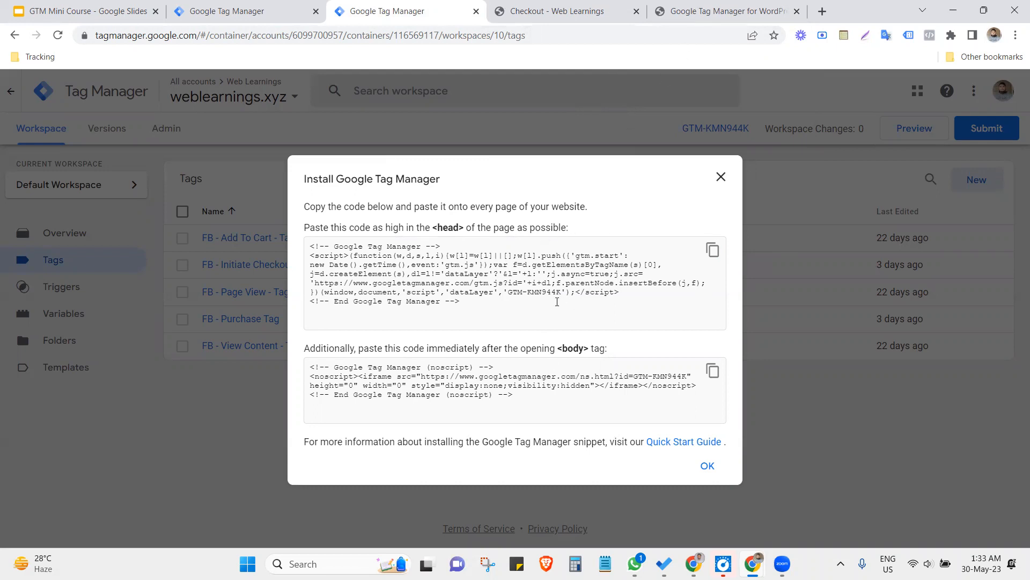
pyautogui.click(721, 178)
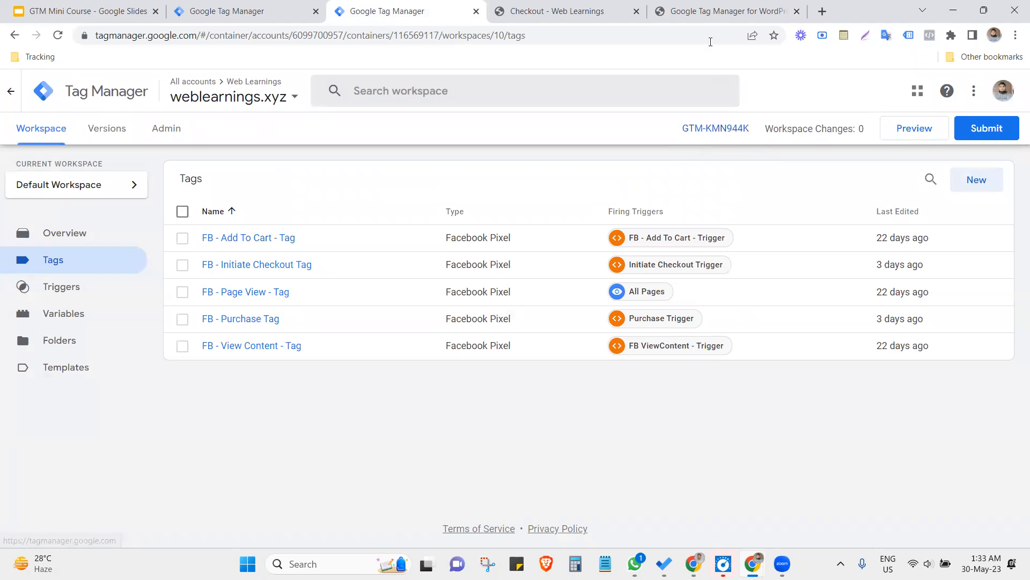
# - Clear the Google Tag Manager ID in the WordPress plugin's general options and paste the copied ID GTM-KMN944K
pyautogui.click(714, 13)
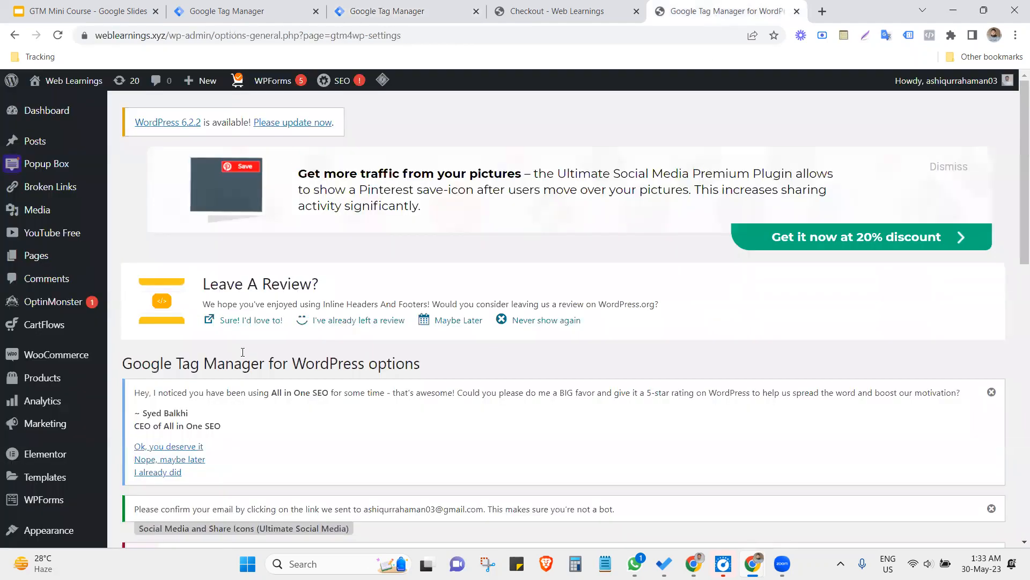
pyautogui.scroll(-5, 239, 356)
pyautogui.scroll(-2, 236, 365)
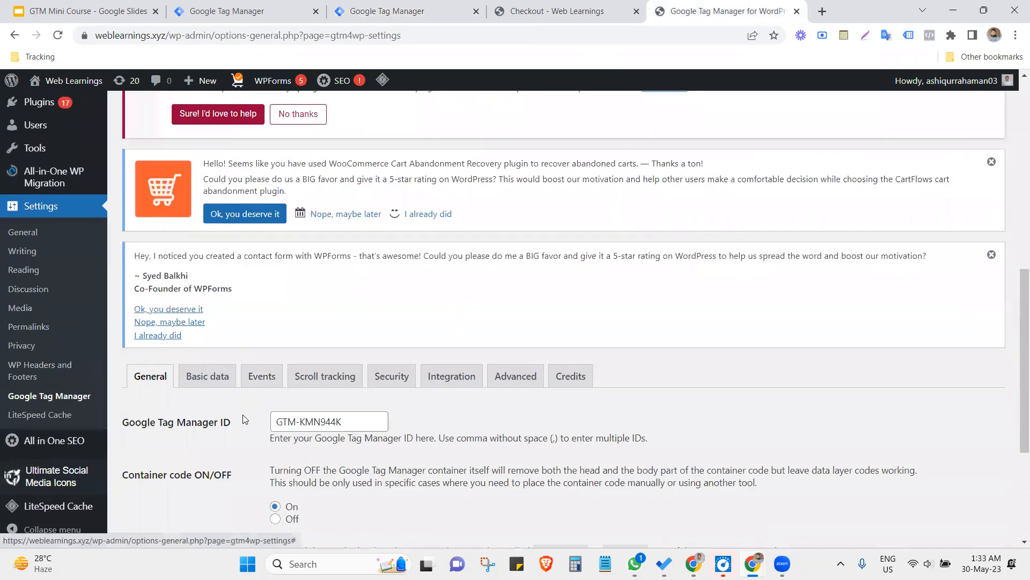
pyautogui.scroll(-3, 256, 423)
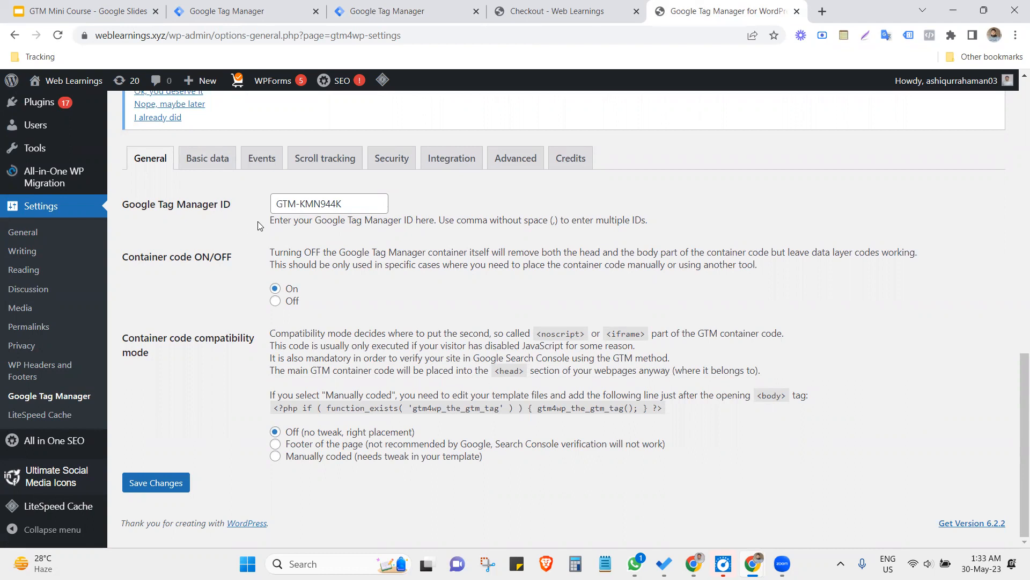
pyautogui.tripleClick(349, 209)
pyautogui.hotkey('ctrl', 'c')
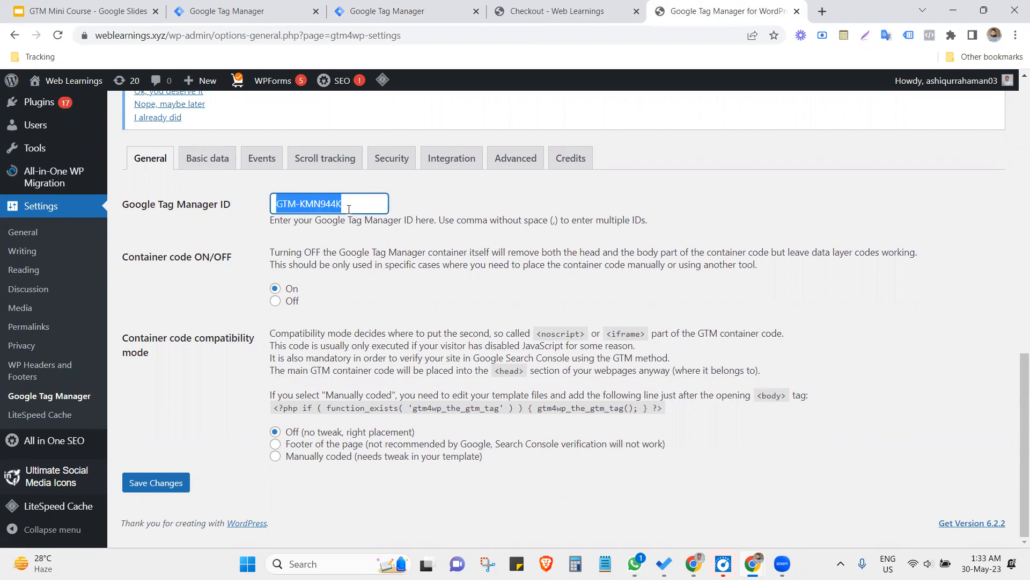
pyautogui.press('BackSpace')
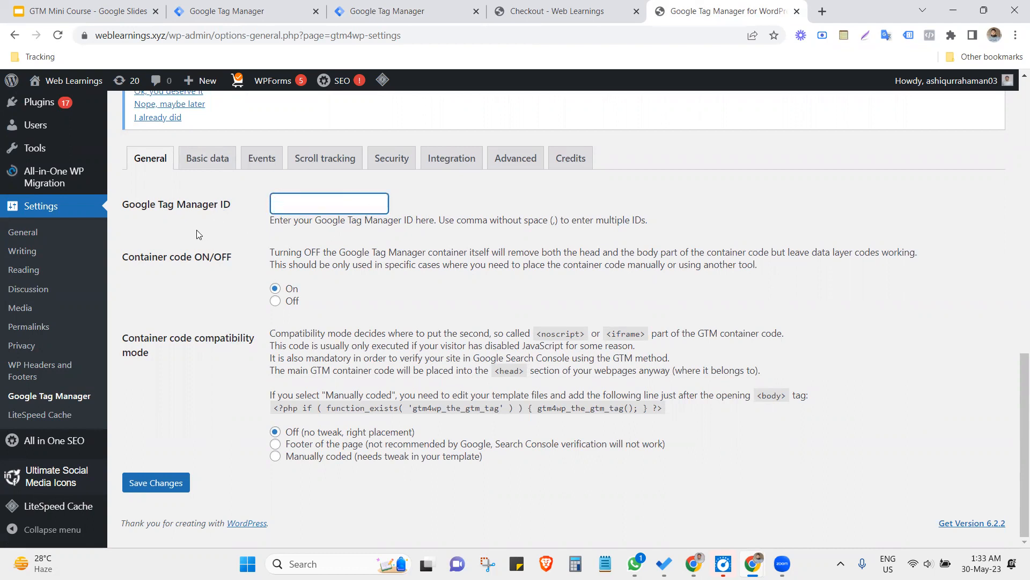
pyautogui.click(157, 247)
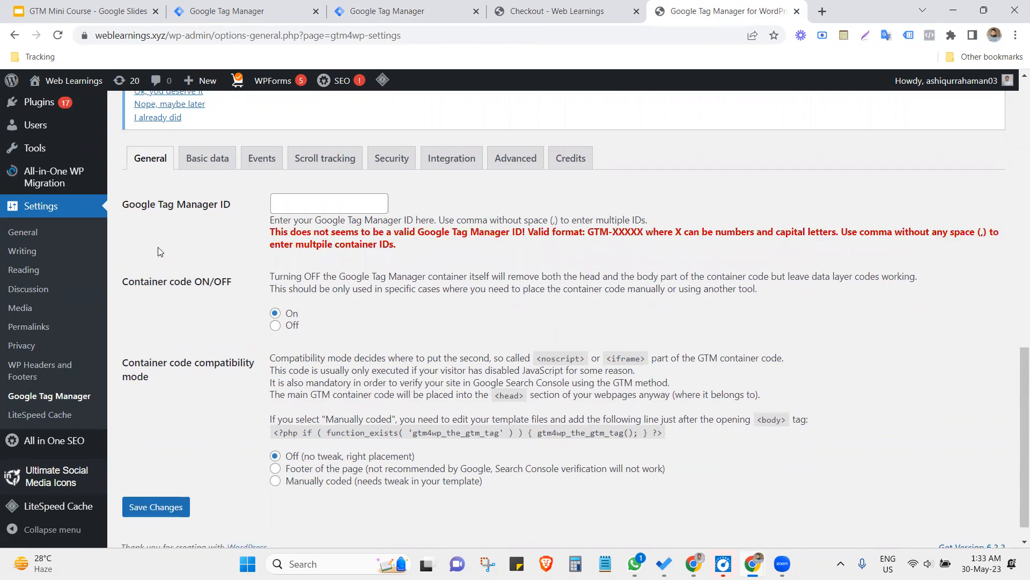
pyautogui.click(322, 203)
pyautogui.hotkey('ctrl', 'v')
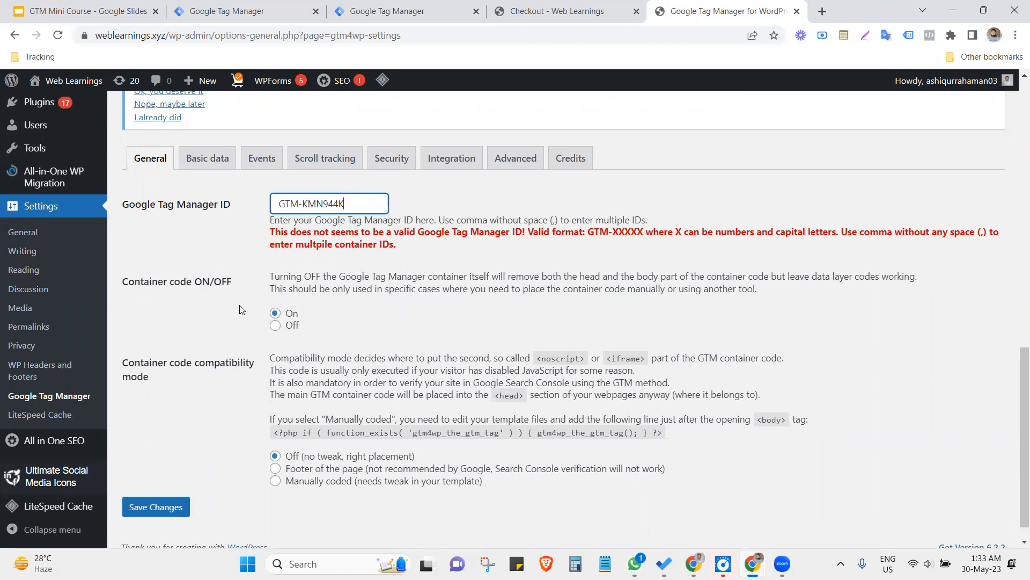
# - Save the plugin options with container code On and compatibility mode Off (no tweak, right placement)
pyautogui.scroll(-1, 240, 310)
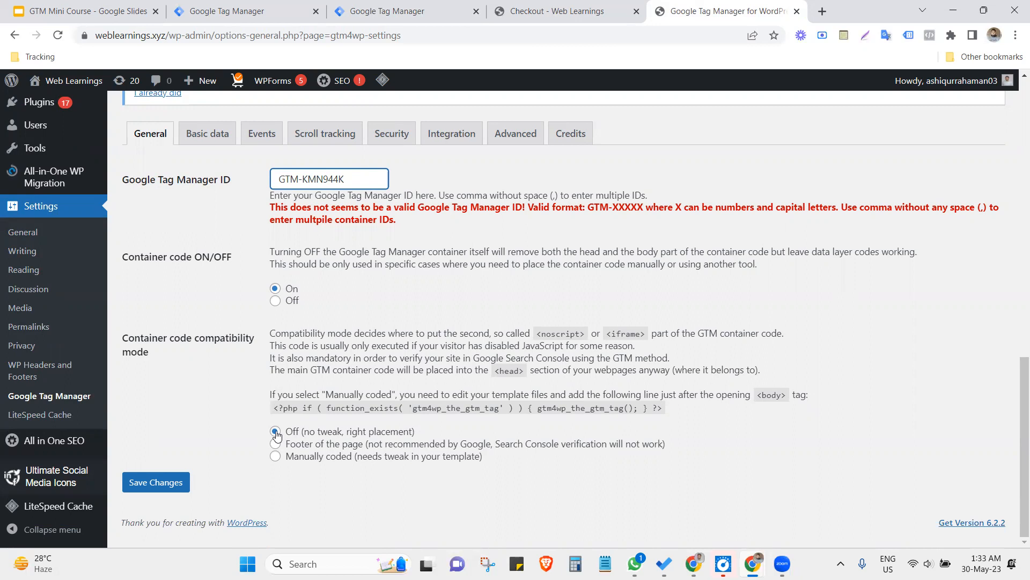
pyautogui.click(145, 483)
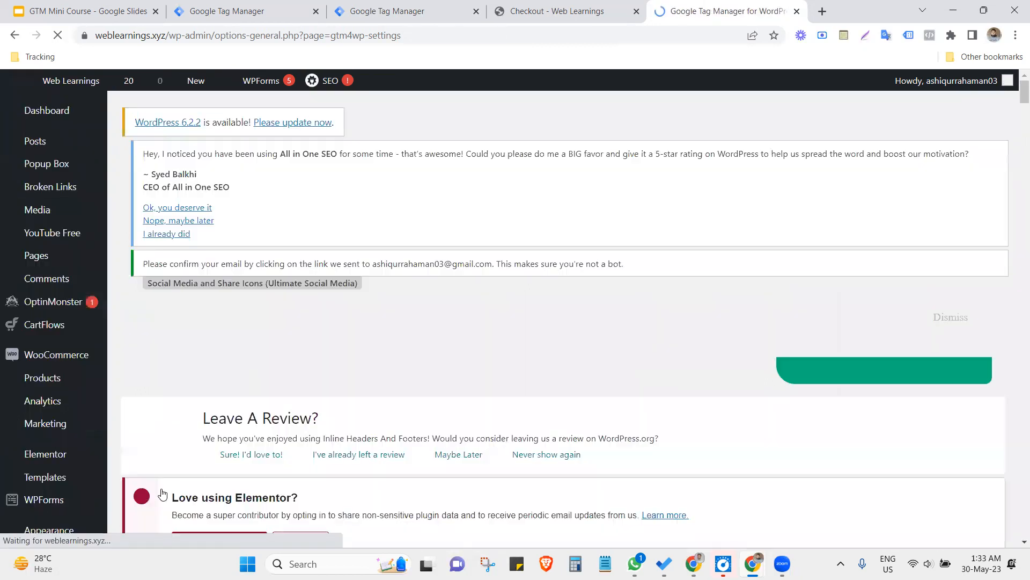
pyautogui.scroll(-7, 432, 375)
pyautogui.scroll(-4, 437, 374)
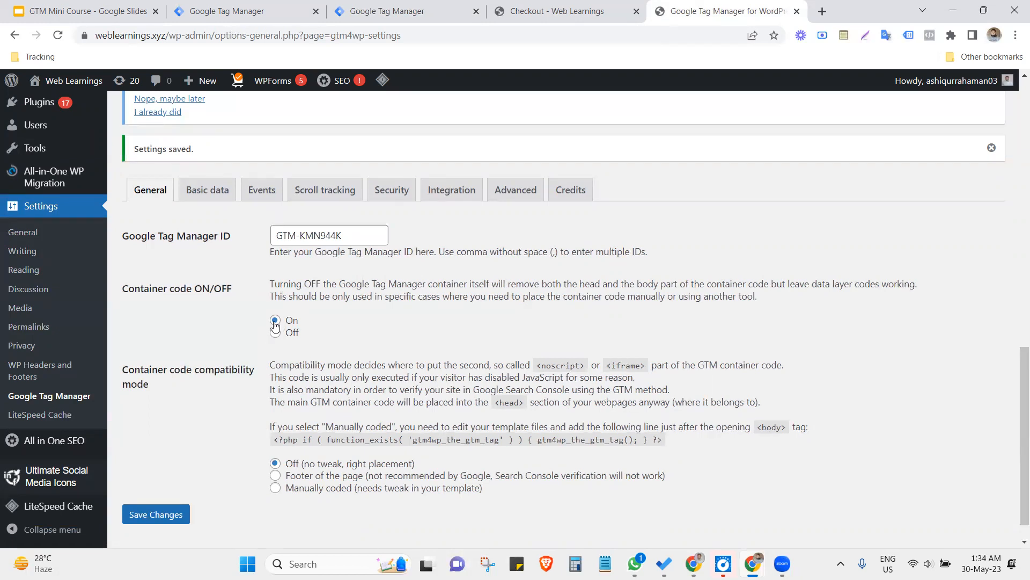
pyautogui.click(163, 518)
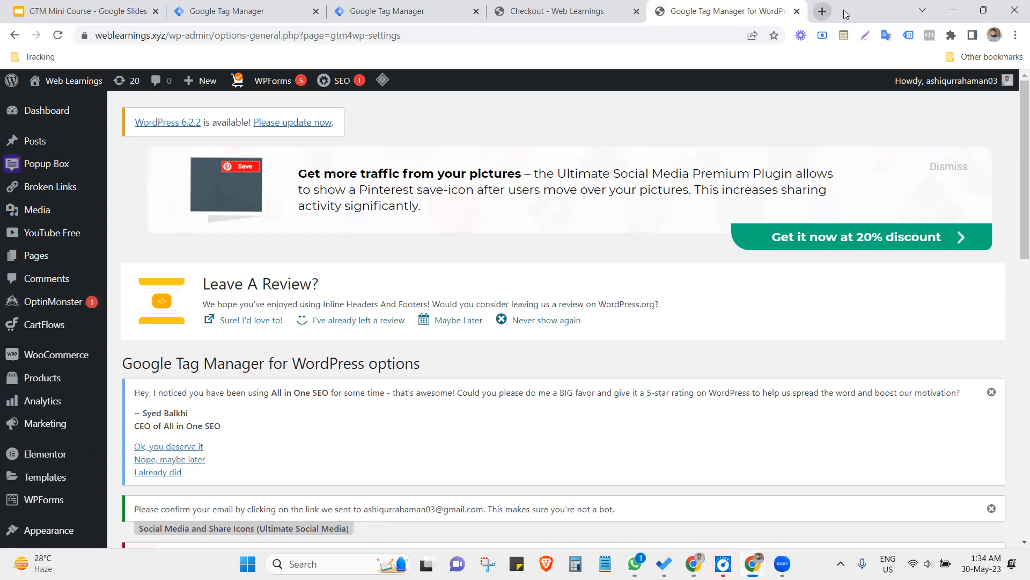
# - Open the store's home page weblearnings.xyz in a new browser tab
pyautogui.click(822, 12)
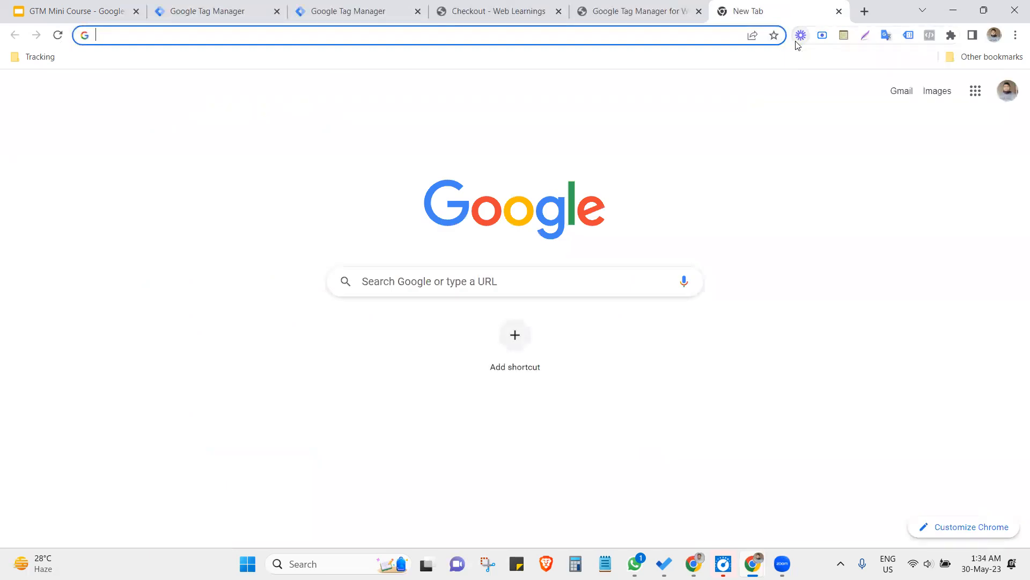
pyautogui.write('we')
pyautogui.press('Return')
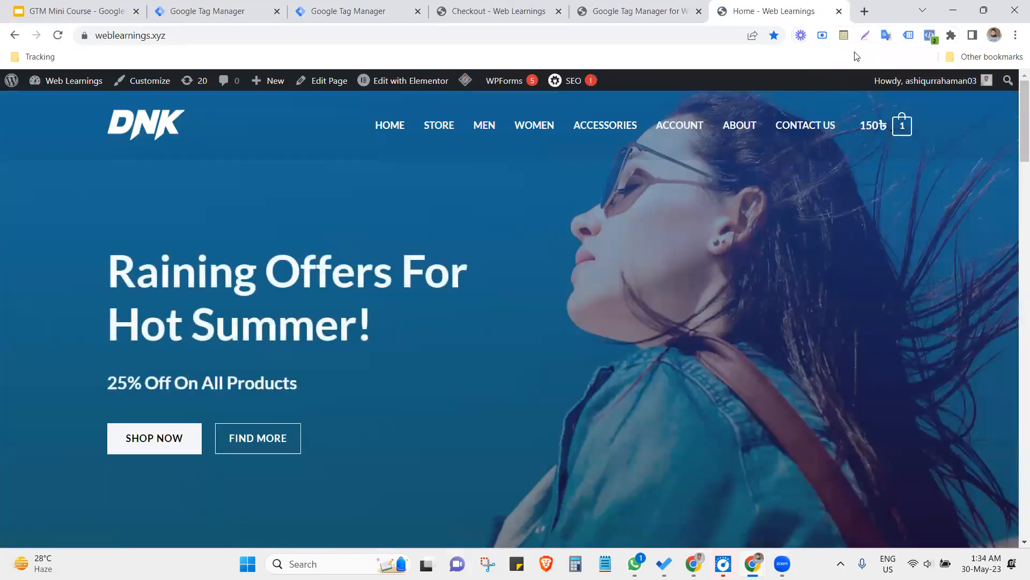
# - Enable Tag Assistant Legacy for the store's home page and reload the page
pyautogui.click(908, 35)
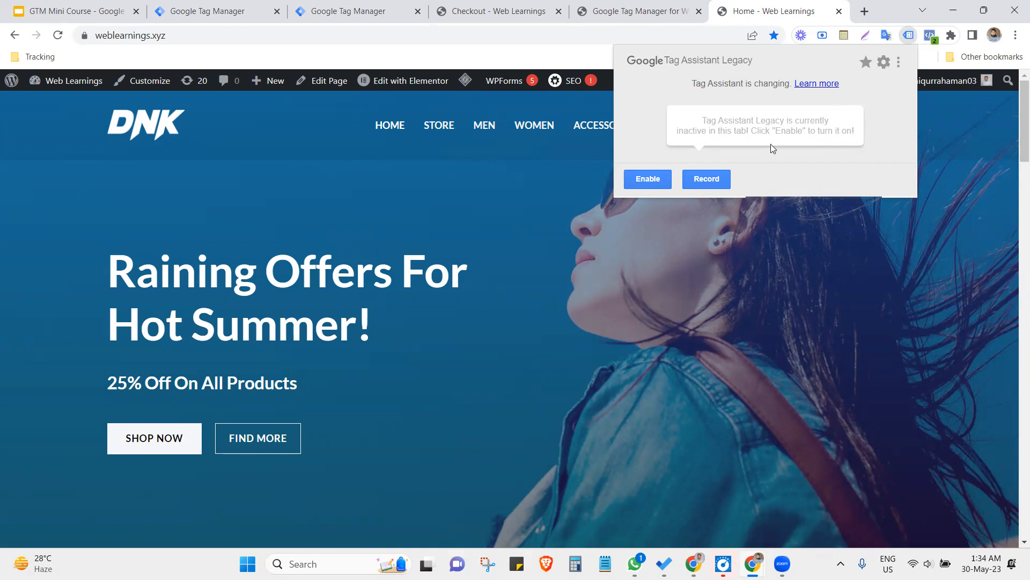
pyautogui.click(636, 183)
pyautogui.click(602, 261)
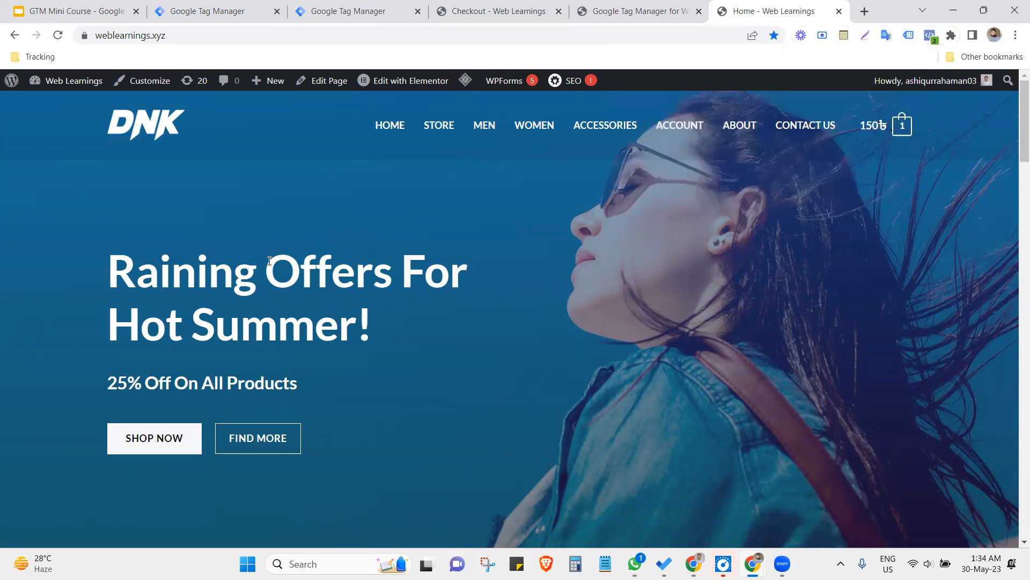
pyautogui.click(57, 36)
# - Check the Tag Assistant analysis of the home page and compare the detected container ID with the one in the Tag Manager workspace
pyautogui.click(907, 36)
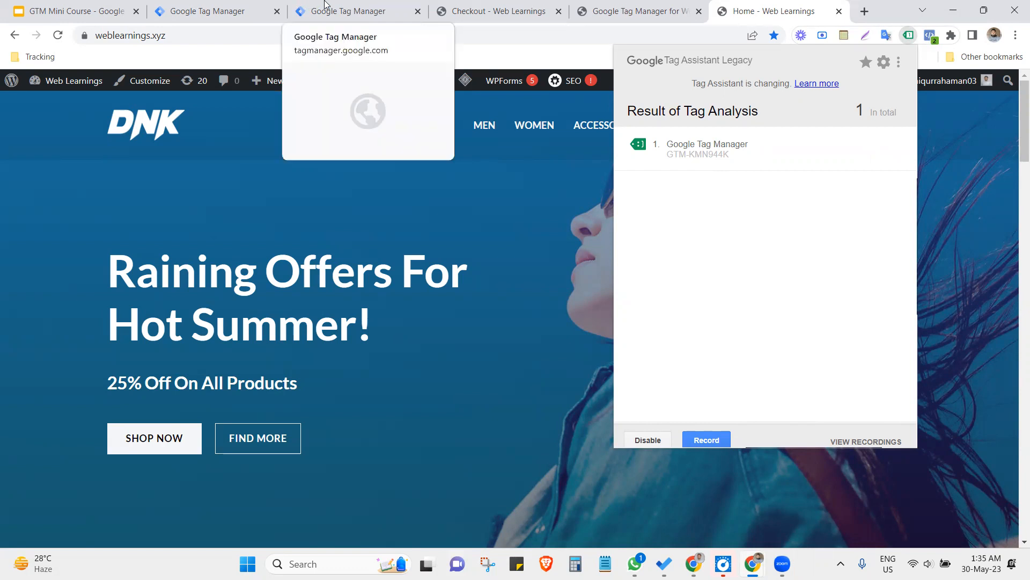
pyautogui.click(329, 8)
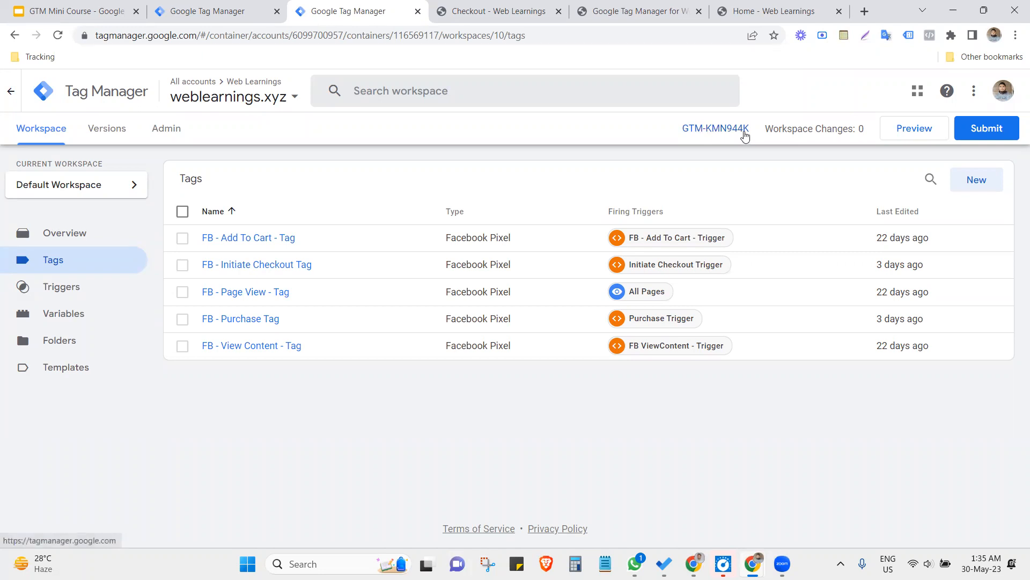
pyautogui.click(761, 8)
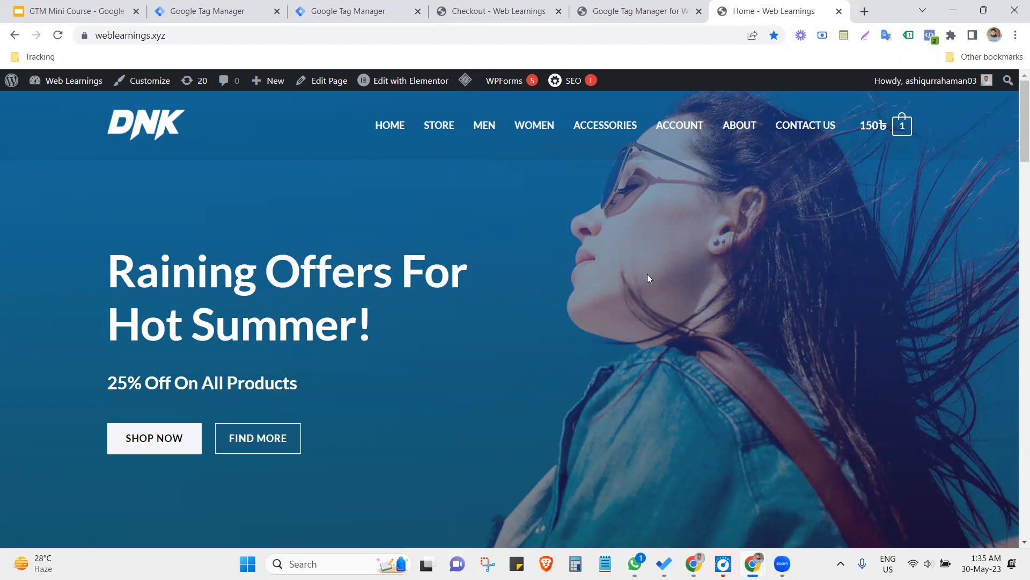
# - Examine the configurable built-in variables of the weblearnings.xyz container, from Pages through Visibility, and close the list without changes
pyautogui.click(364, 8)
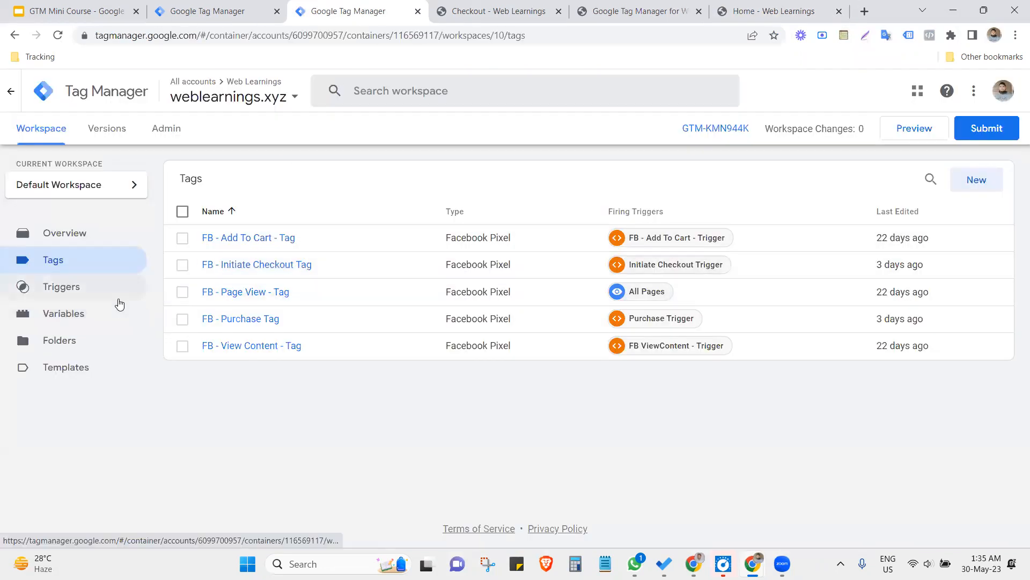
pyautogui.click(91, 322)
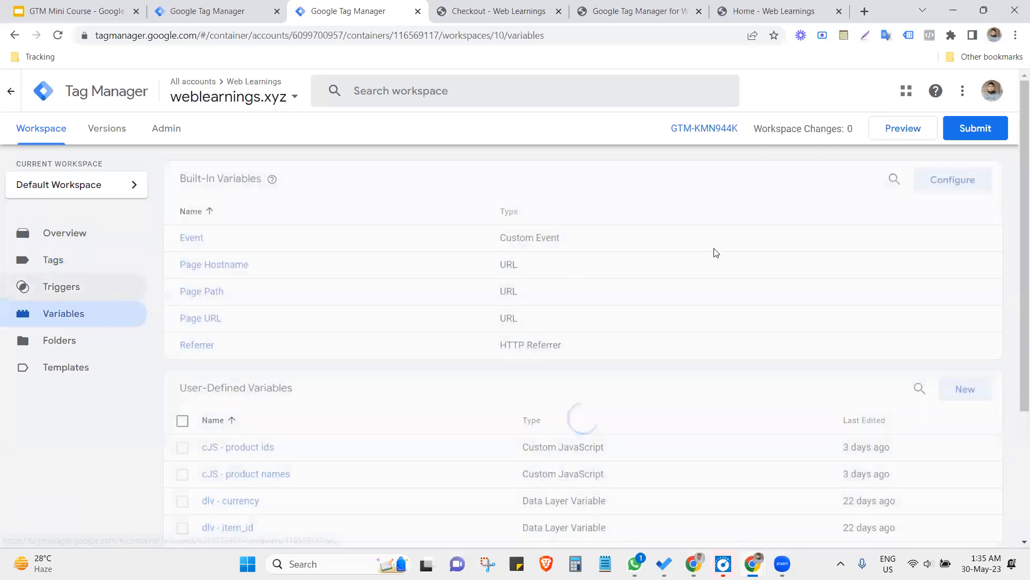
pyautogui.click(930, 189)
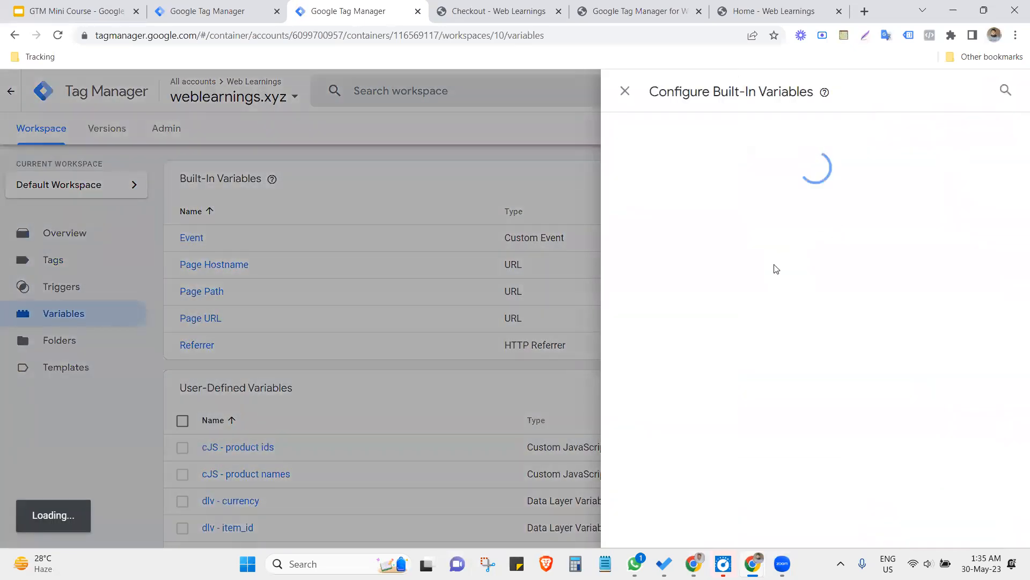
pyautogui.scroll(-3, 789, 273)
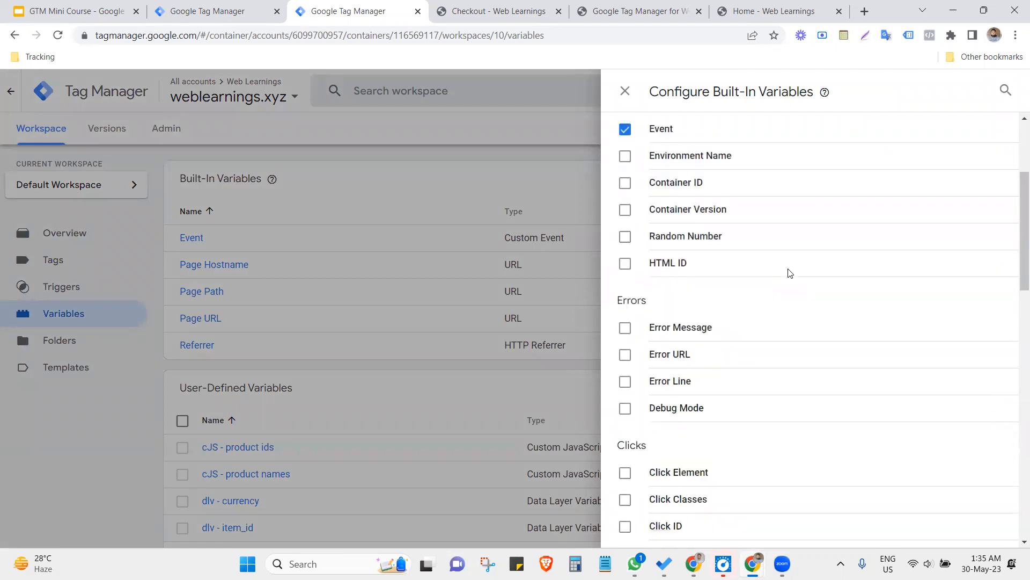
pyautogui.scroll(3, 790, 275)
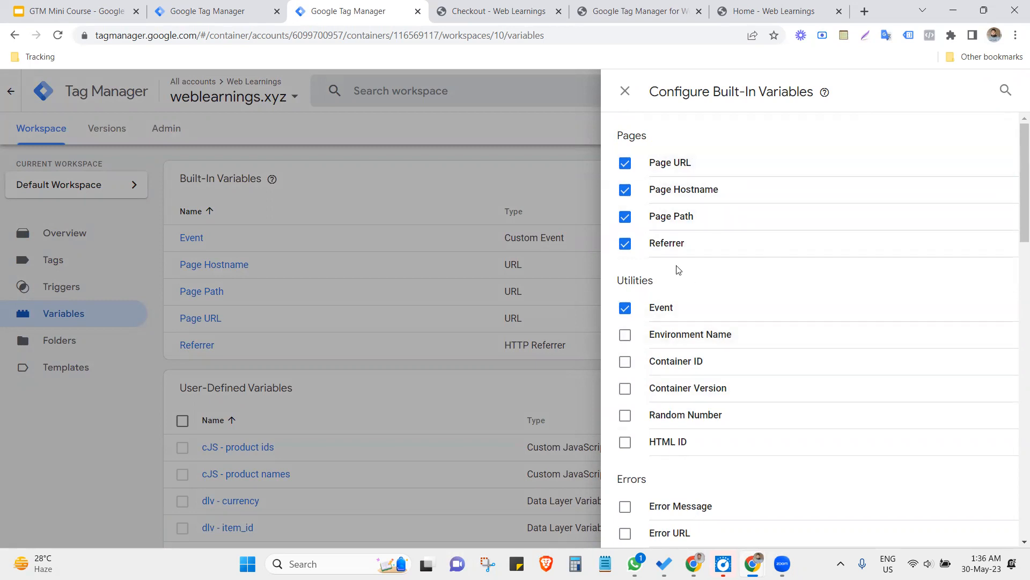
pyautogui.scroll(-3, 693, 376)
pyautogui.scroll(-2, 691, 401)
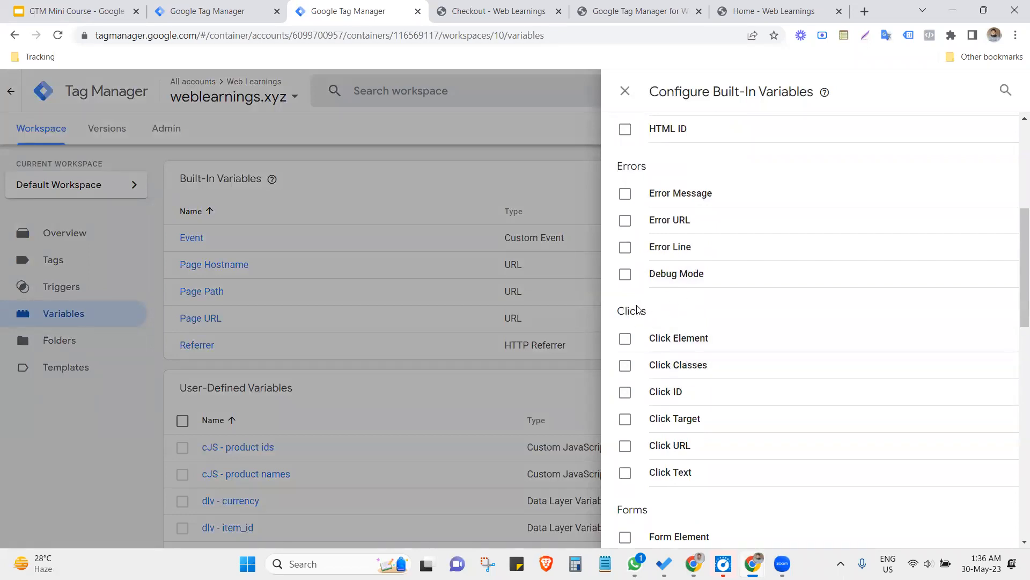
pyautogui.scroll(-2, 713, 322)
pyautogui.scroll(-2, 674, 398)
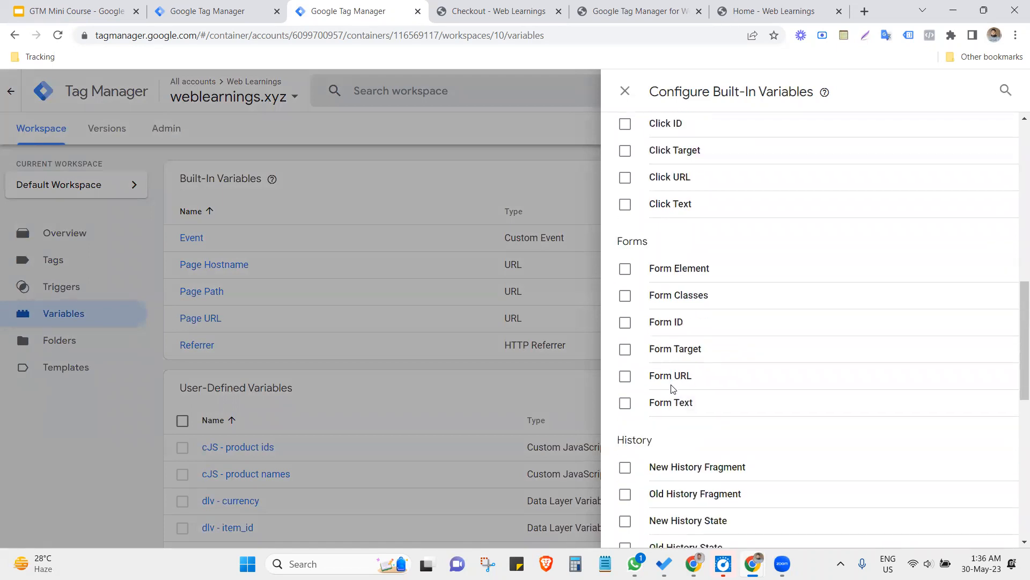
pyautogui.scroll(-6, 711, 384)
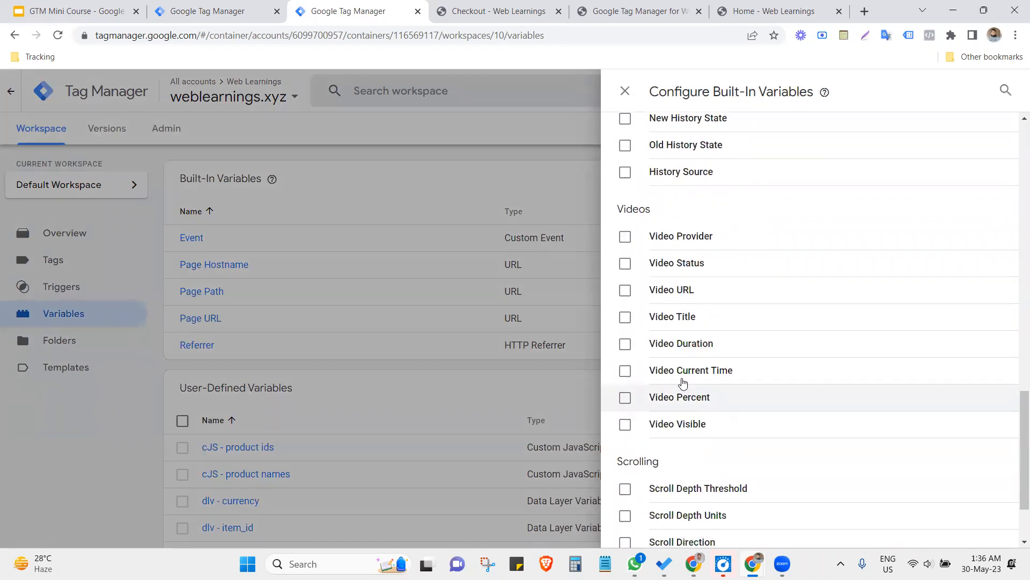
pyautogui.scroll(-2, 708, 376)
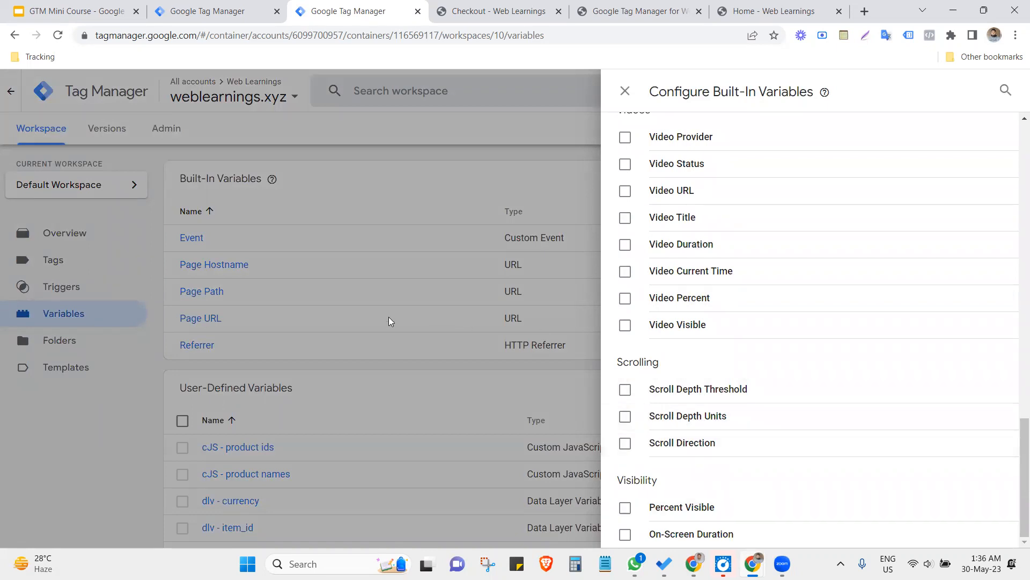
pyautogui.click(131, 394)
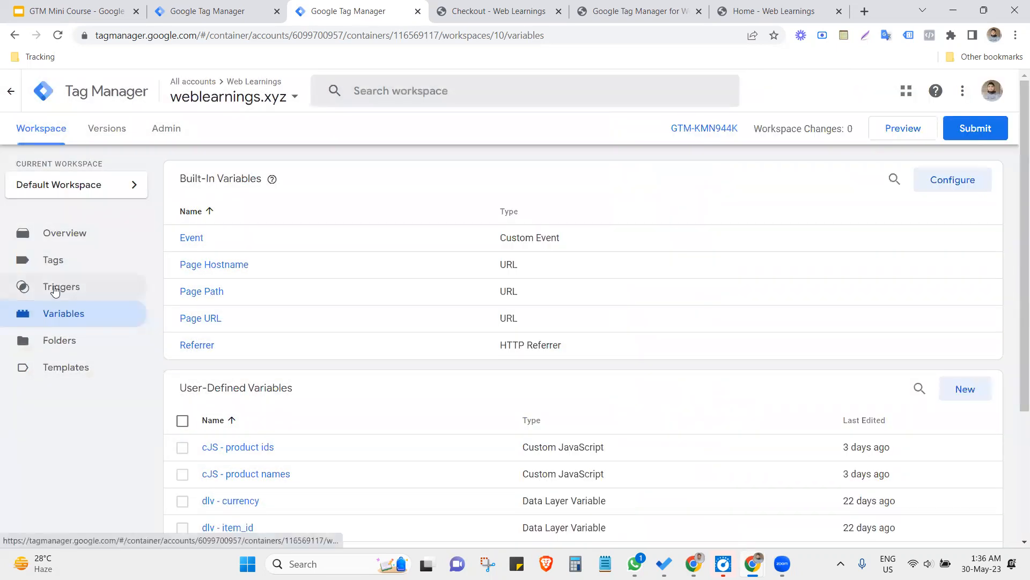
# - Examine the trigger types offered for a new trigger, discard the untitled trigger, and return to the course's You'll Learn slide
pyautogui.click(54, 289)
pyautogui.click(986, 181)
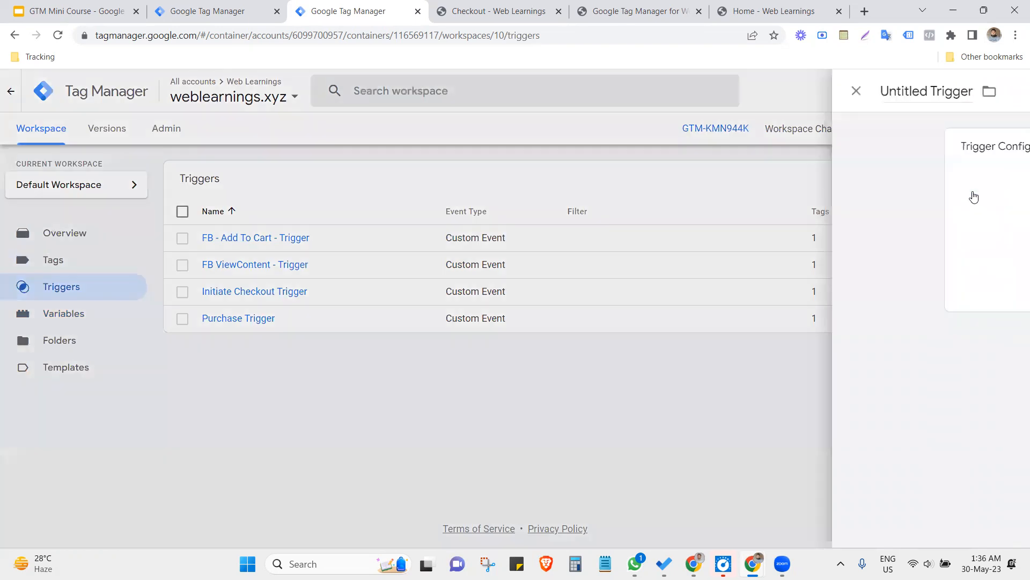
pyautogui.click(506, 235)
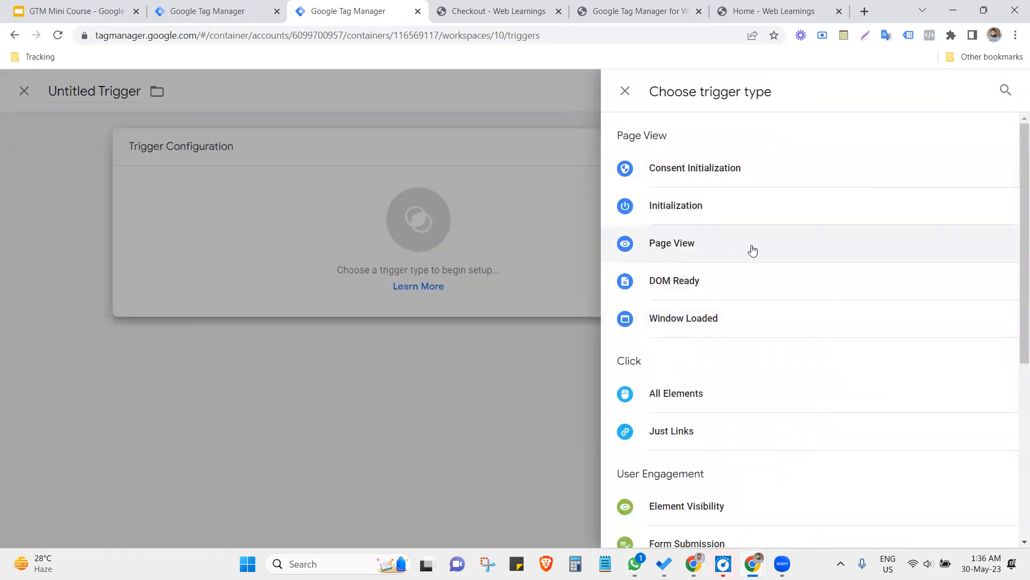
pyautogui.scroll(-2, 735, 300)
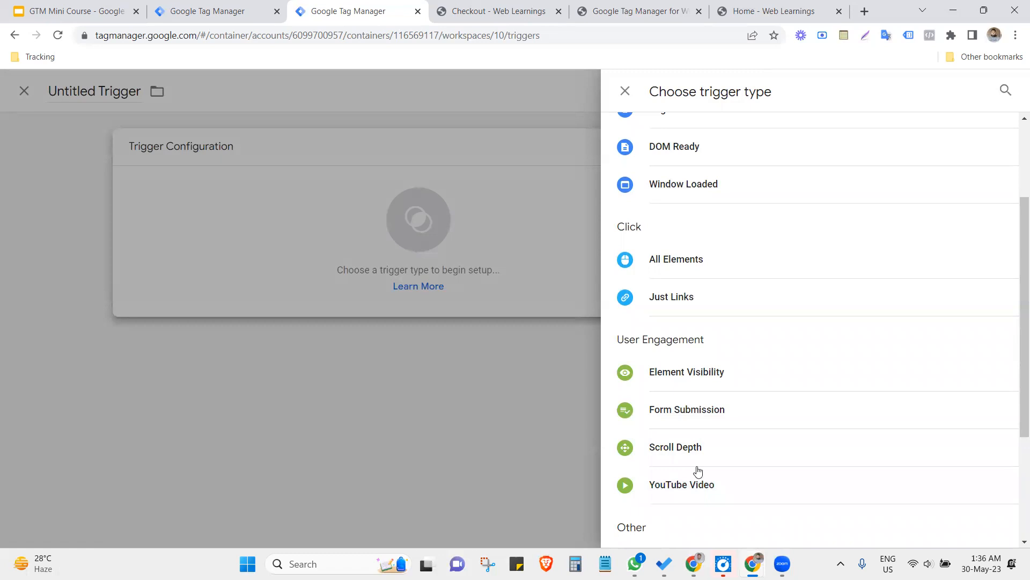
pyautogui.scroll(-2, 697, 471)
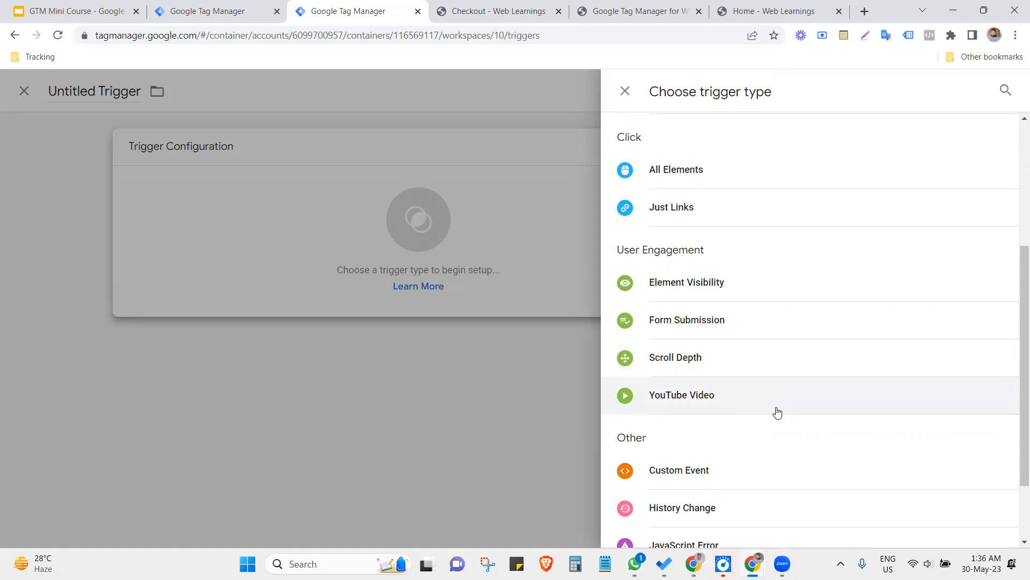
pyautogui.scroll(-1, 751, 419)
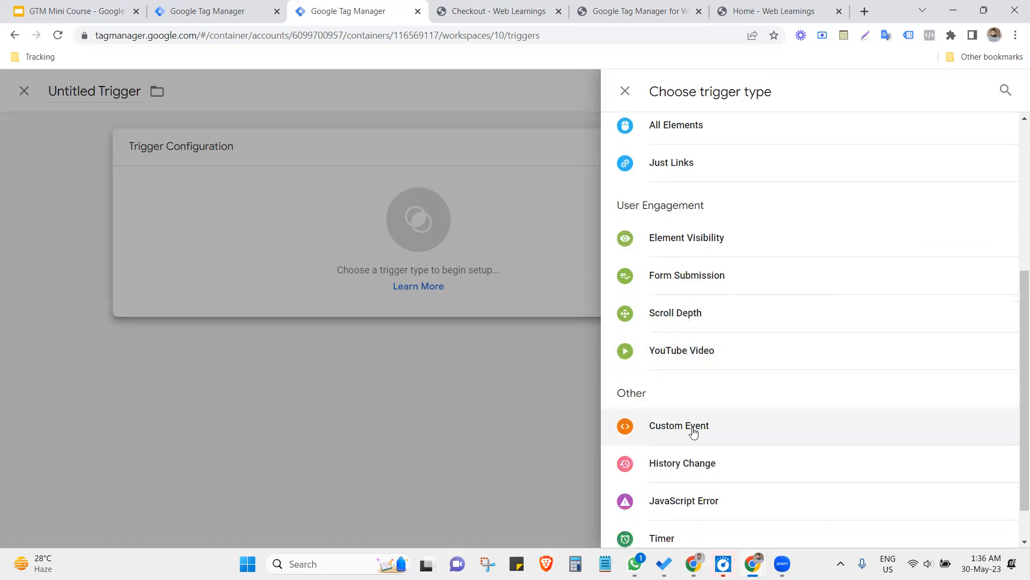
pyautogui.scroll(-1, 780, 394)
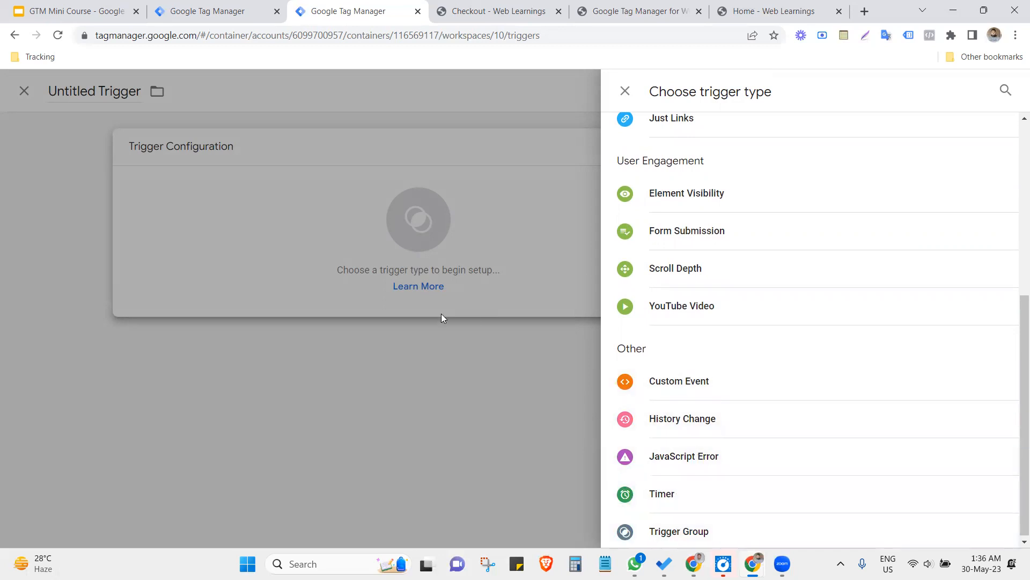
pyautogui.click(398, 397)
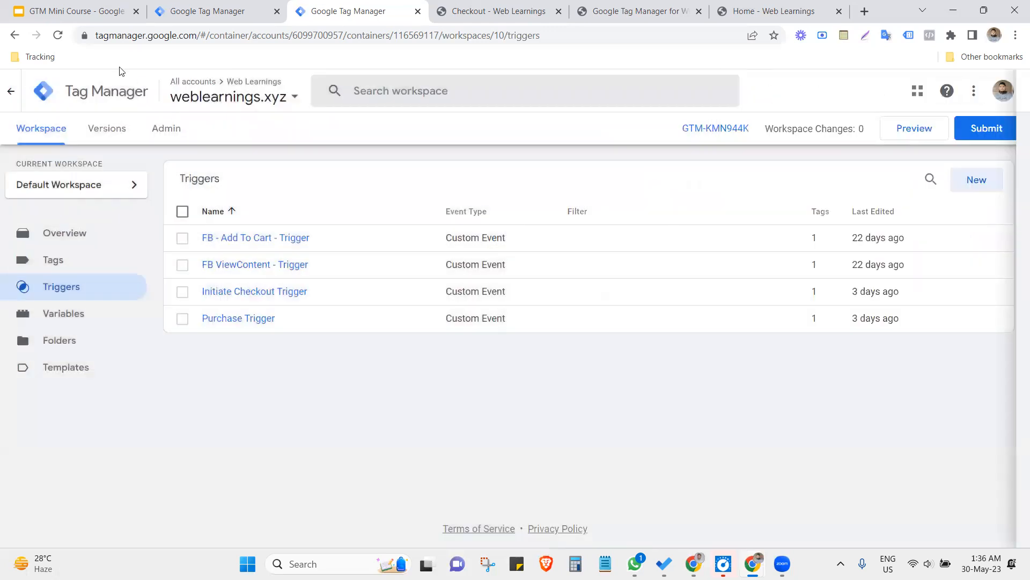
pyautogui.click(74, 9)
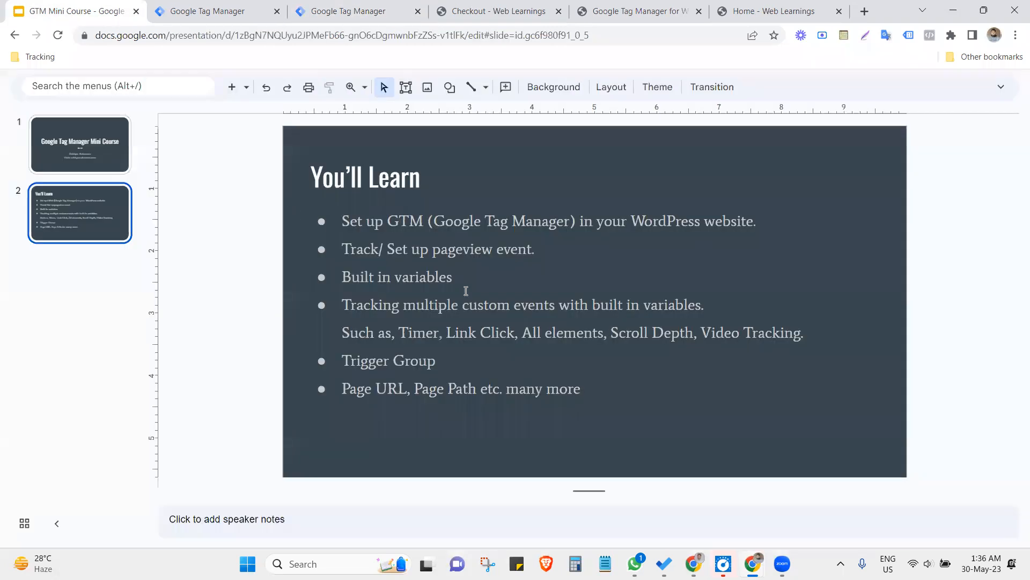